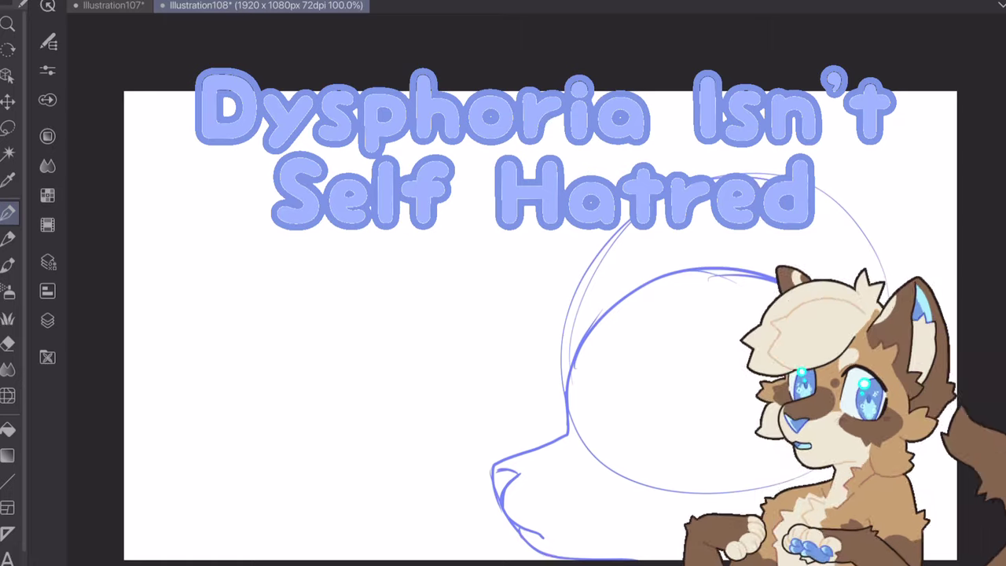
- Sketch the half-closed eye with its iris lines and straight eyebrow, and the pointed ear on the head
{"action": "mouse_move", "coordinate": [575, 429]}
{"action": "left_mouse_down"}
{"action": "mouse_move", "coordinate": [633, 423]}
{"action": "mouse_move", "coordinate": [583, 459]}
{"action": "mouse_move", "coordinate": [598, 452]}
{"action": "left_mouse_up"}
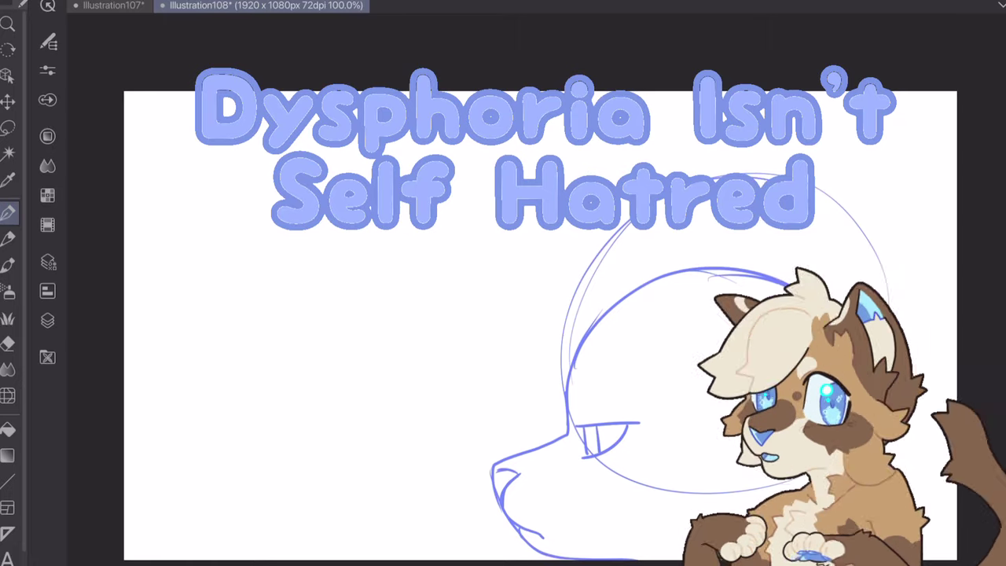
{"action": "left_click_drag", "start_coordinate": [573, 413], "coordinate": [645, 407]}
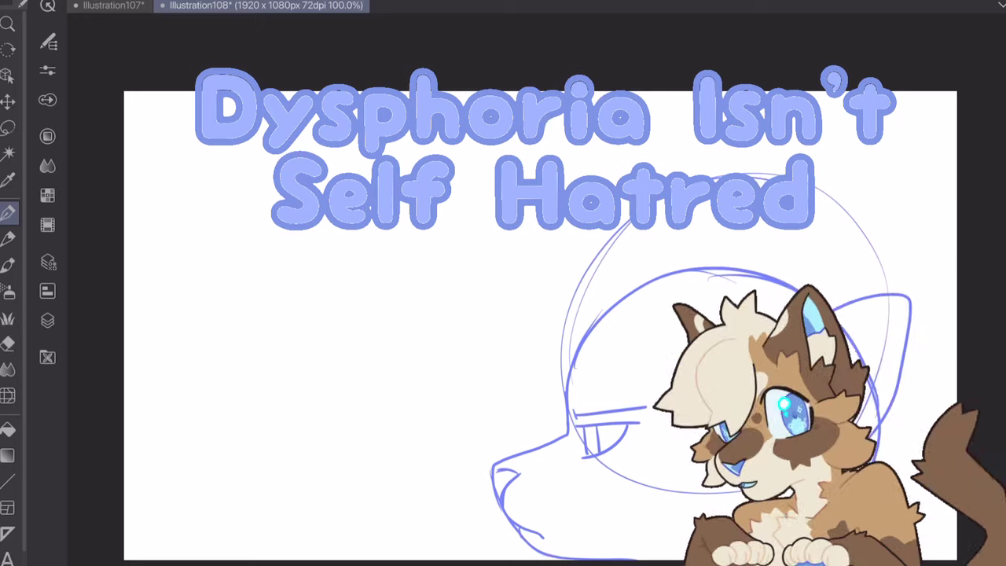
{"action": "left_click_drag", "start_coordinate": [773, 256], "coordinate": [849, 271]}
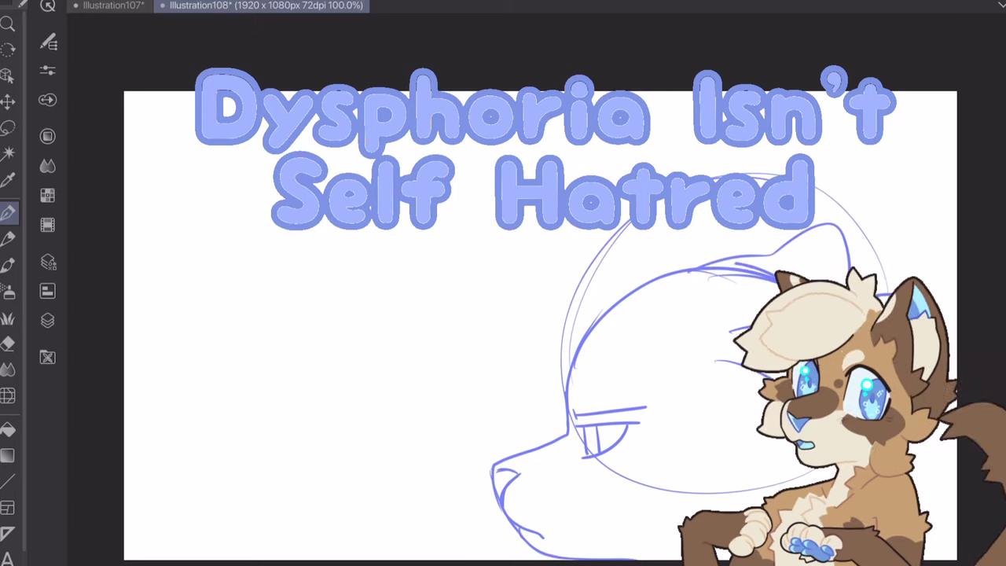
- Sketch the pointed hair locks that sweep forward over the forehead and hang around the eye
{"action": "mouse_move", "coordinate": [677, 262]}
{"action": "left_mouse_down"}
{"action": "mouse_move", "coordinate": [594, 230]}
{"action": "mouse_move", "coordinate": [467, 306]}
{"action": "mouse_move", "coordinate": [460, 391]}
{"action": "mouse_move", "coordinate": [524, 383]}
{"action": "left_mouse_up"}
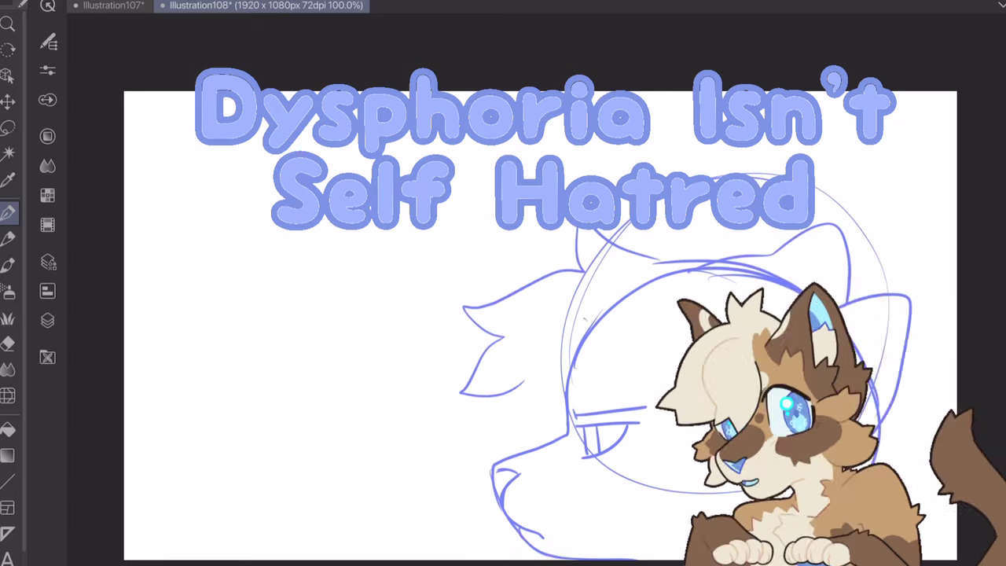
{"action": "mouse_move", "coordinate": [585, 318]}
{"action": "left_mouse_down"}
{"action": "mouse_move", "coordinate": [522, 424]}
{"action": "mouse_move", "coordinate": [540, 445]}
{"action": "left_mouse_up"}
{"action": "left_click_drag", "start_coordinate": [629, 376], "coordinate": [563, 436]}
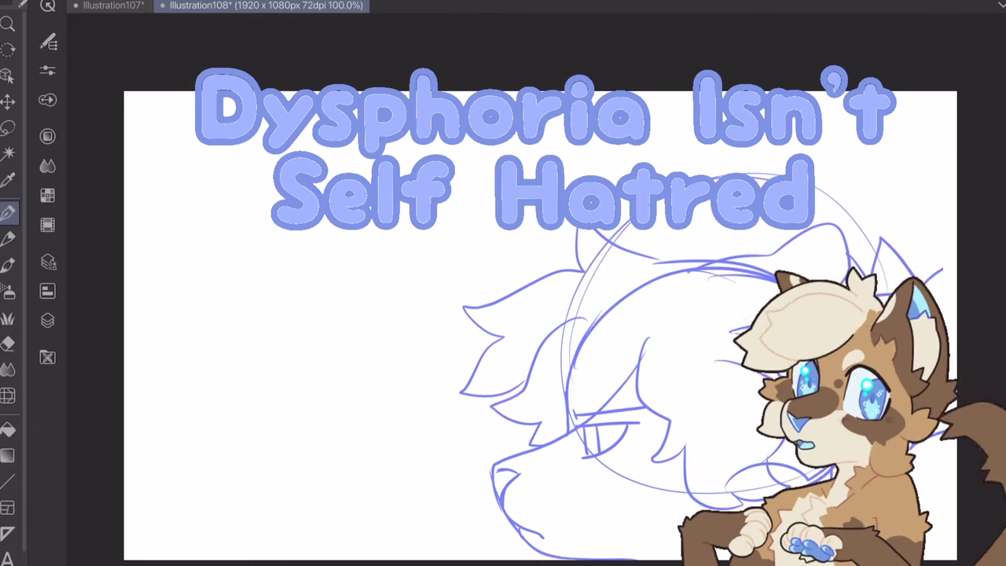
- Fade the sketch to a faint guide and try a first inked stroke along the front hair lock
{"action": "left_click", "coordinate": [48, 319]}
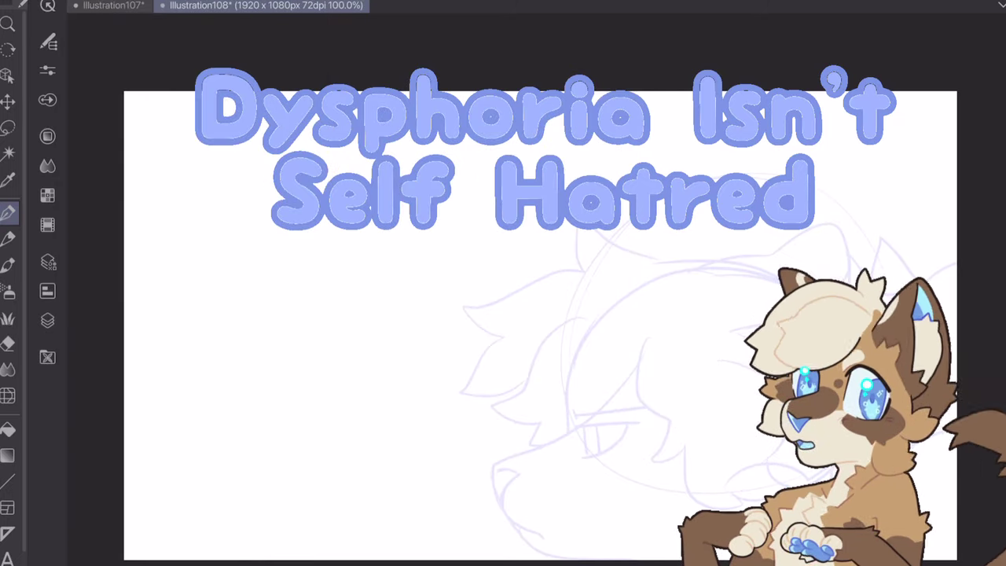
{"action": "scroll", "coordinate": [534, 289], "scroll_direction": "up", "scroll_amount": 5}
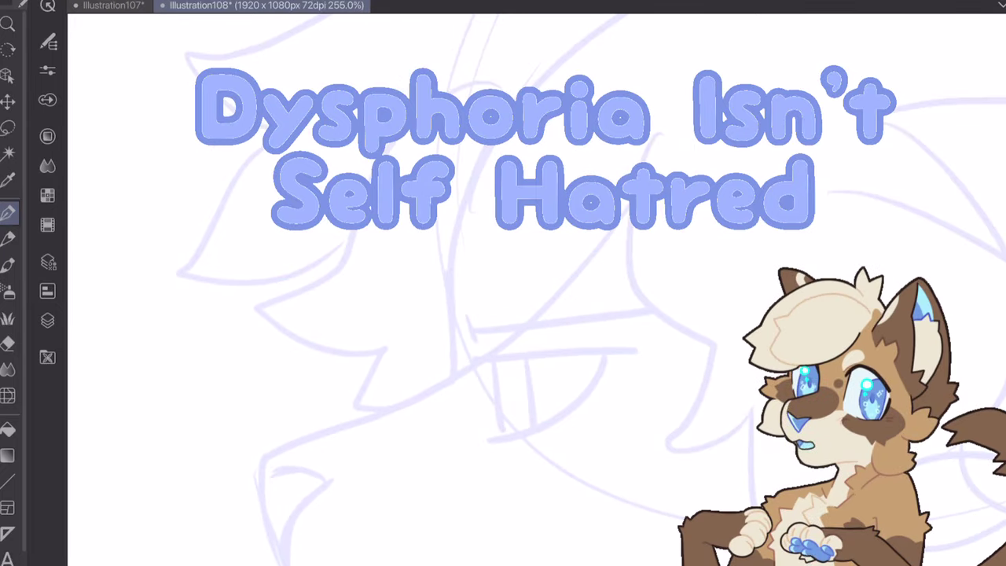
{"action": "mouse_move", "coordinate": [515, 72]}
{"action": "left_mouse_down"}
{"action": "mouse_move", "coordinate": [478, 70]}
{"action": "mouse_move", "coordinate": [340, 259]}
{"action": "mouse_move", "coordinate": [279, 314]}
{"action": "mouse_move", "coordinate": [385, 354]}
{"action": "left_mouse_up"}
{"action": "key", "text": "ctrl+z"}
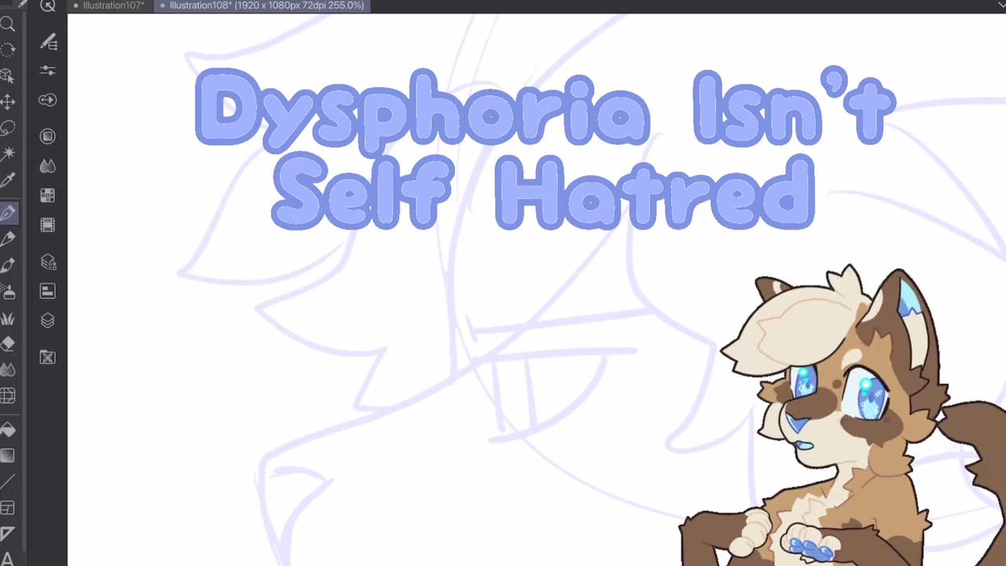
- With a pen brush size of 8.9, ink the jagged hair locks over the forehead and in front of the eye
{"action": "left_click", "coordinate": [47, 70]}
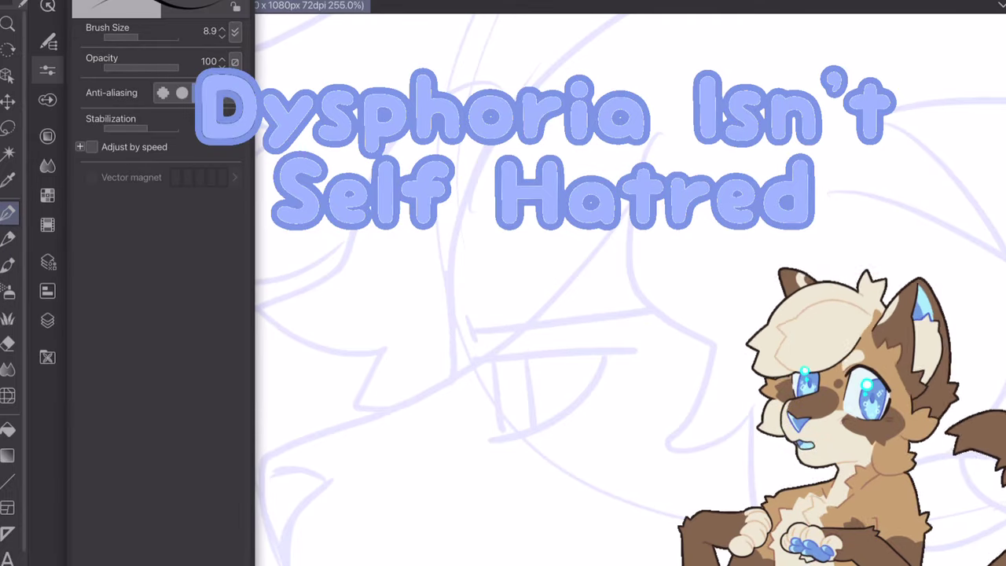
{"action": "left_click", "coordinate": [47, 70]}
{"action": "mouse_move", "coordinate": [519, 85]}
{"action": "left_mouse_down"}
{"action": "mouse_move", "coordinate": [401, 137]}
{"action": "mouse_move", "coordinate": [270, 285]}
{"action": "mouse_move", "coordinate": [307, 339]}
{"action": "mouse_move", "coordinate": [371, 324]}
{"action": "left_mouse_up"}
{"action": "mouse_move", "coordinate": [312, 338]}
{"action": "left_mouse_down"}
{"action": "mouse_move", "coordinate": [281, 413]}
{"action": "mouse_move", "coordinate": [414, 400]}
{"action": "mouse_move", "coordinate": [512, 339]}
{"action": "mouse_move", "coordinate": [519, 383]}
{"action": "mouse_move", "coordinate": [505, 408]}
{"action": "mouse_move", "coordinate": [552, 394]}
{"action": "mouse_move", "coordinate": [558, 416]}
{"action": "mouse_move", "coordinate": [622, 338]}
{"action": "mouse_move", "coordinate": [620, 236]}
{"action": "left_mouse_up"}
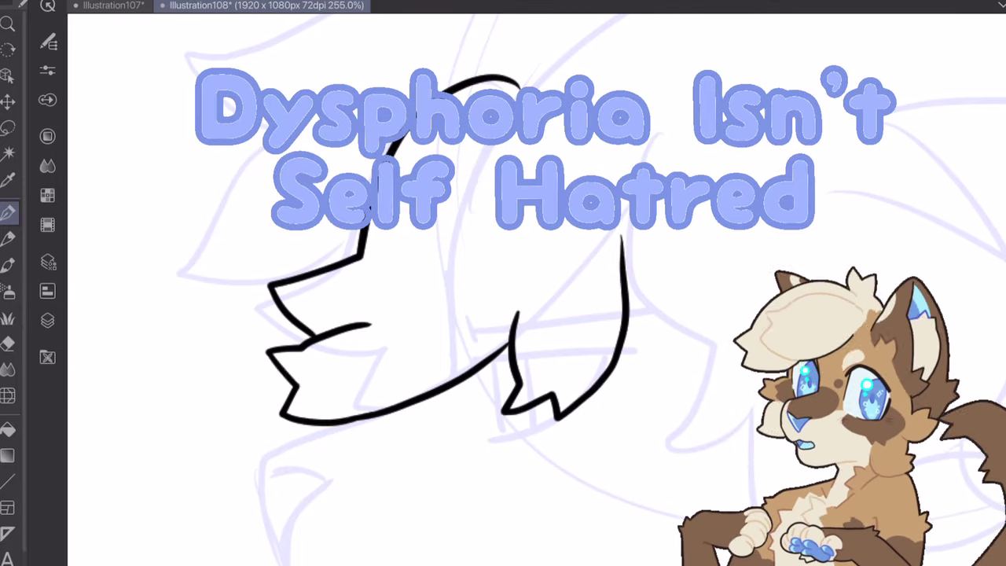
- Ink the large side lock of hair from behind the eye down to the cheek, redrawing its lower pointed tips
{"action": "left_click_drag", "start_coordinate": [503, 330], "coordinate": [181, 314]}
{"action": "left_click_drag", "start_coordinate": [298, 229], "coordinate": [393, 324]}
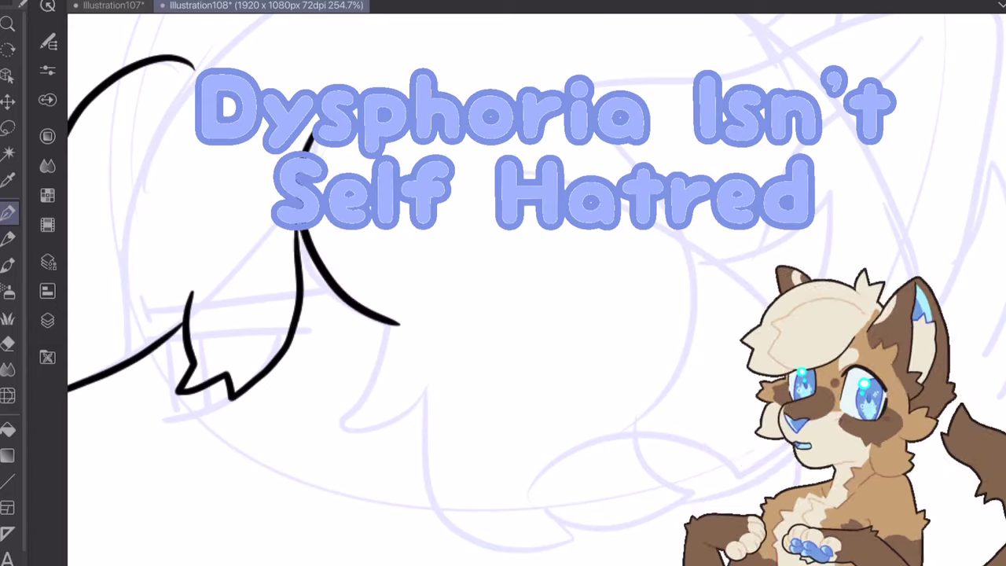
{"action": "key", "text": "ctrl+z"}
{"action": "mouse_move", "coordinate": [308, 130]}
{"action": "left_mouse_down"}
{"action": "mouse_move", "coordinate": [354, 298]}
{"action": "mouse_move", "coordinate": [393, 323]}
{"action": "left_mouse_up"}
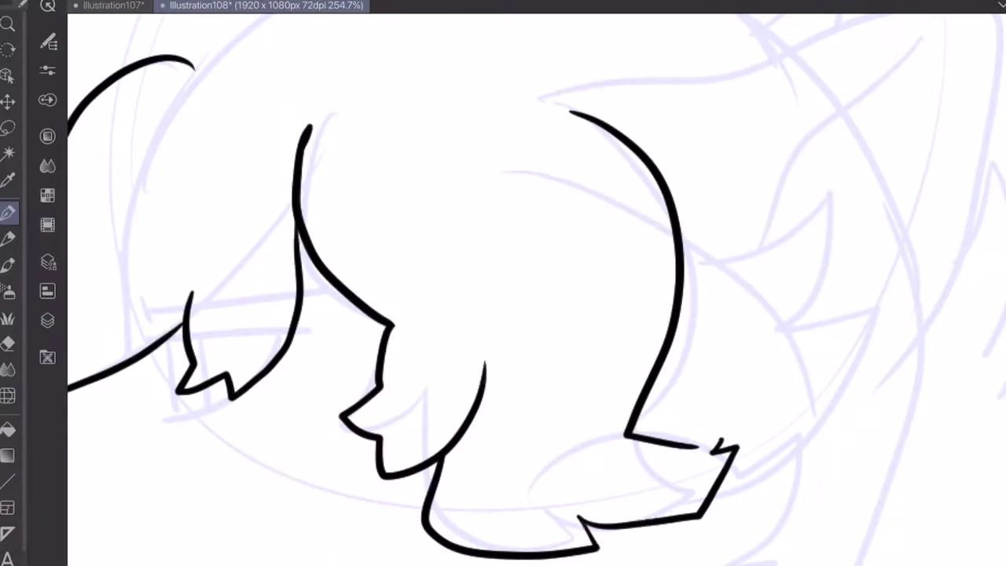
{"action": "key", "text": "ctrl+z"}
{"action": "mouse_move", "coordinate": [434, 462]}
{"action": "left_mouse_down"}
{"action": "mouse_move", "coordinate": [608, 548]}
{"action": "mouse_move", "coordinate": [586, 511]}
{"action": "mouse_move", "coordinate": [731, 455]}
{"action": "mouse_move", "coordinate": [681, 447]}
{"action": "left_mouse_up"}
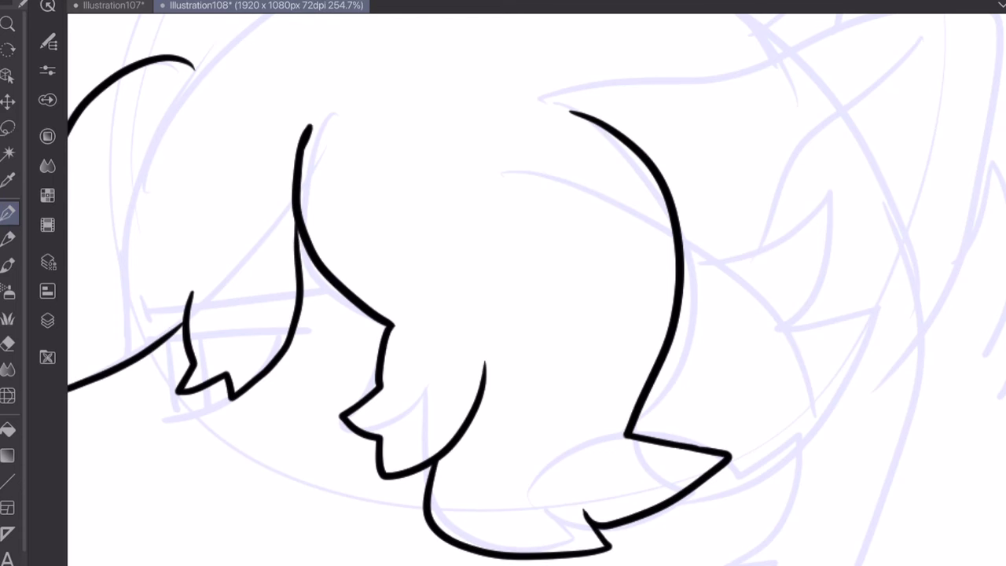
- Ink the outer outline of the front fringe, from the top of the head down to the muzzle
{"action": "scroll", "coordinate": [534, 289], "scroll_direction": "down", "scroll_amount": 2}
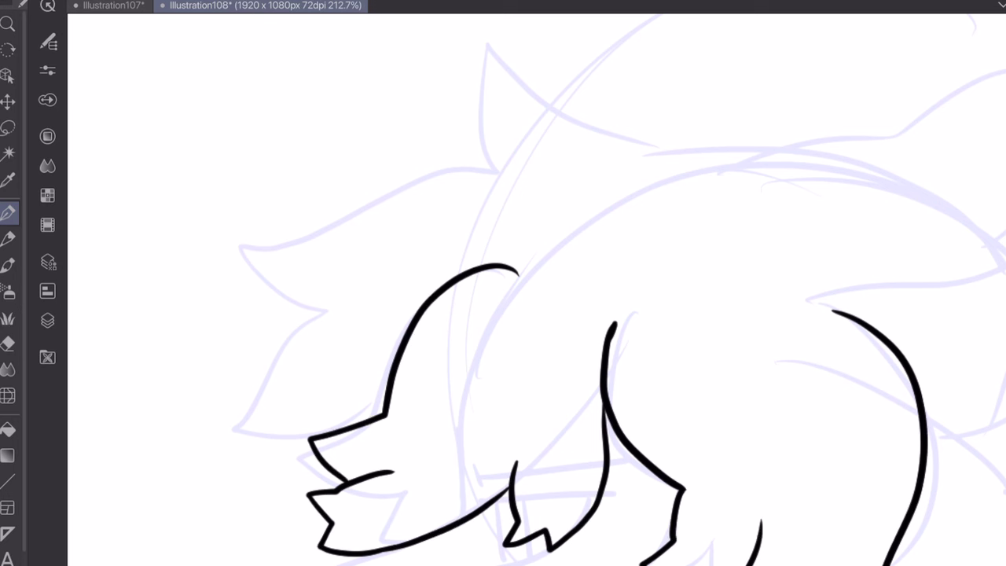
{"action": "mouse_move", "coordinate": [701, 163]}
{"action": "left_mouse_down"}
{"action": "mouse_move", "coordinate": [590, 154]}
{"action": "mouse_move", "coordinate": [483, 114]}
{"action": "mouse_move", "coordinate": [434, 147]}
{"action": "mouse_move", "coordinate": [433, 167]}
{"action": "mouse_move", "coordinate": [357, 225]}
{"action": "mouse_move", "coordinate": [279, 224]}
{"action": "mouse_move", "coordinate": [303, 311]}
{"action": "mouse_move", "coordinate": [357, 320]}
{"action": "mouse_move", "coordinate": [295, 393]}
{"action": "mouse_move", "coordinate": [248, 416]}
{"action": "mouse_move", "coordinate": [297, 534]}
{"action": "mouse_move", "coordinate": [322, 551]}
{"action": "left_mouse_up"}
{"action": "scroll", "coordinate": [503, 314], "scroll_direction": "down", "scroll_amount": 3}
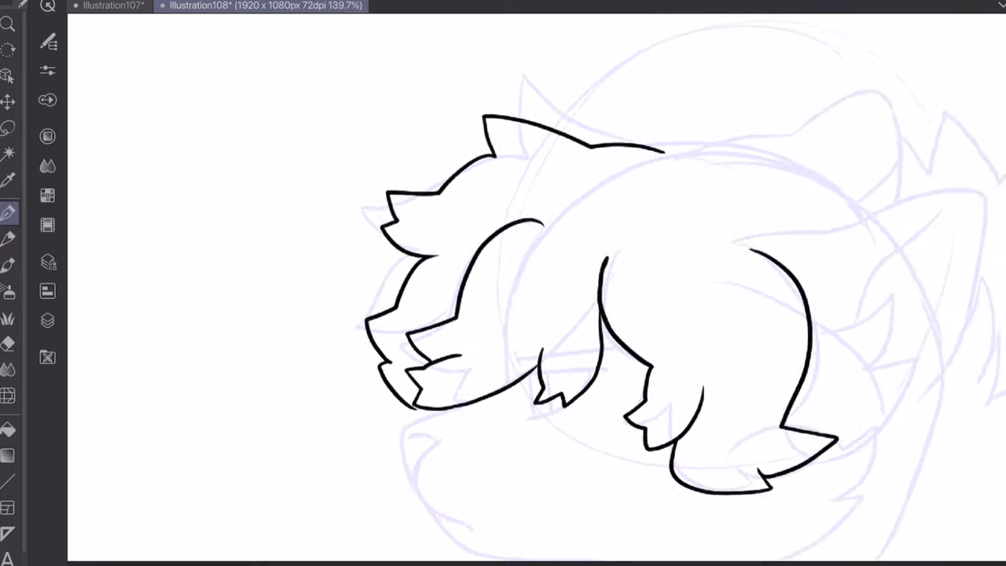
- Ink the bridge of the muzzle and the front curve of the nose, closing the fringe tip above it
{"action": "scroll", "coordinate": [503, 487], "scroll_direction": "up", "scroll_amount": 6}
{"action": "mouse_move", "coordinate": [472, 230]}
{"action": "left_mouse_down"}
{"action": "mouse_move", "coordinate": [336, 279]}
{"action": "mouse_move", "coordinate": [369, 475]}
{"action": "left_mouse_up"}
{"action": "left_click_drag", "start_coordinate": [355, 238], "coordinate": [337, 271]}
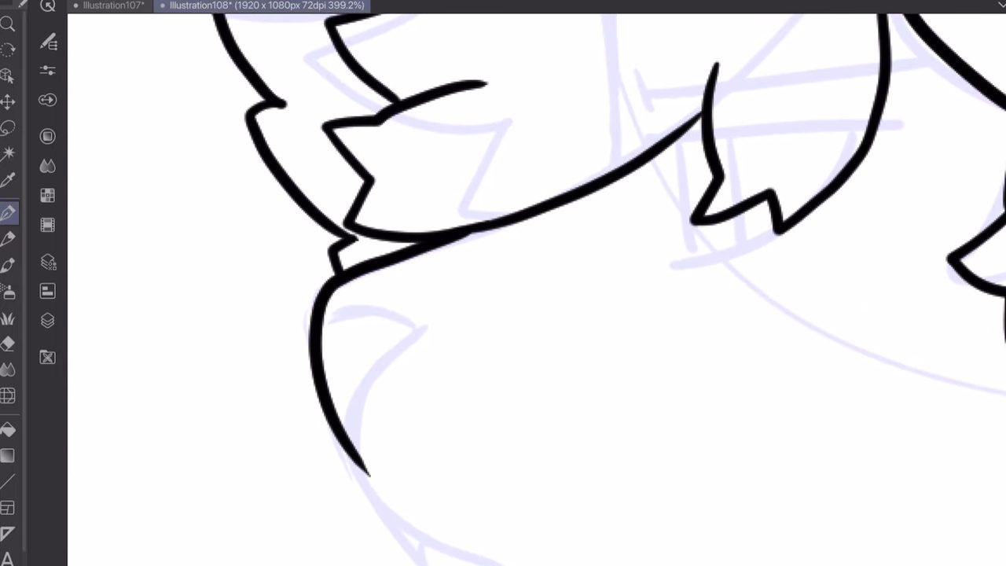
- Ink the nostril, the mouth line and the chin down to the canvas's lower edge
{"action": "scroll", "coordinate": [503, 314], "scroll_direction": "down", "scroll_amount": 3}
{"action": "scroll", "coordinate": [503, 471], "scroll_direction": "up", "scroll_amount": 4}
{"action": "left_click_drag", "start_coordinate": [257, 226], "coordinate": [424, 346]}
{"action": "mouse_move", "coordinate": [237, 195]}
{"action": "left_mouse_down"}
{"action": "mouse_move", "coordinate": [236, 174]}
{"action": "mouse_move", "coordinate": [312, 66]}
{"action": "mouse_move", "coordinate": [206, 43]}
{"action": "left_mouse_up"}
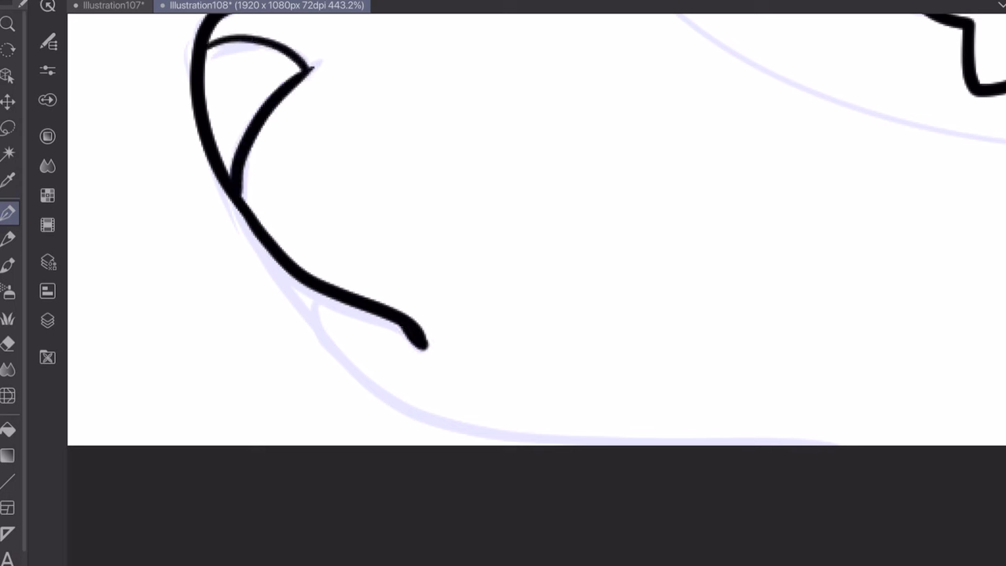
{"action": "mouse_move", "coordinate": [324, 296]}
{"action": "left_mouse_down"}
{"action": "mouse_move", "coordinate": [378, 389]}
{"action": "mouse_move", "coordinate": [580, 440]}
{"action": "mouse_move", "coordinate": [699, 443]}
{"action": "left_mouse_up"}
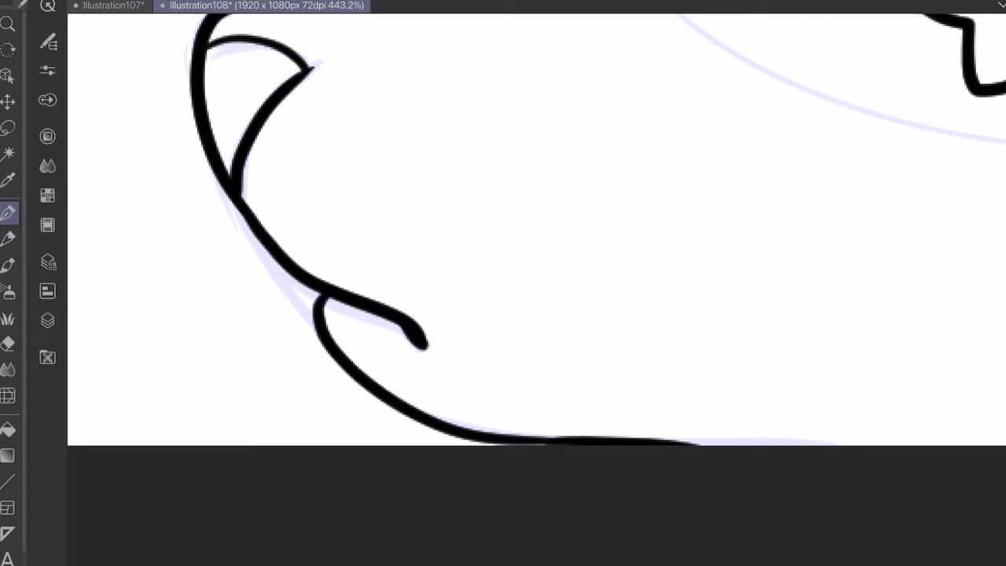
- Ink the eye with a thick upper lash line, curved lower lid and iris lines, plus the eyelid crease and eyebrow
{"action": "scroll", "coordinate": [537, 289], "scroll_direction": "up", "scroll_amount": 5}
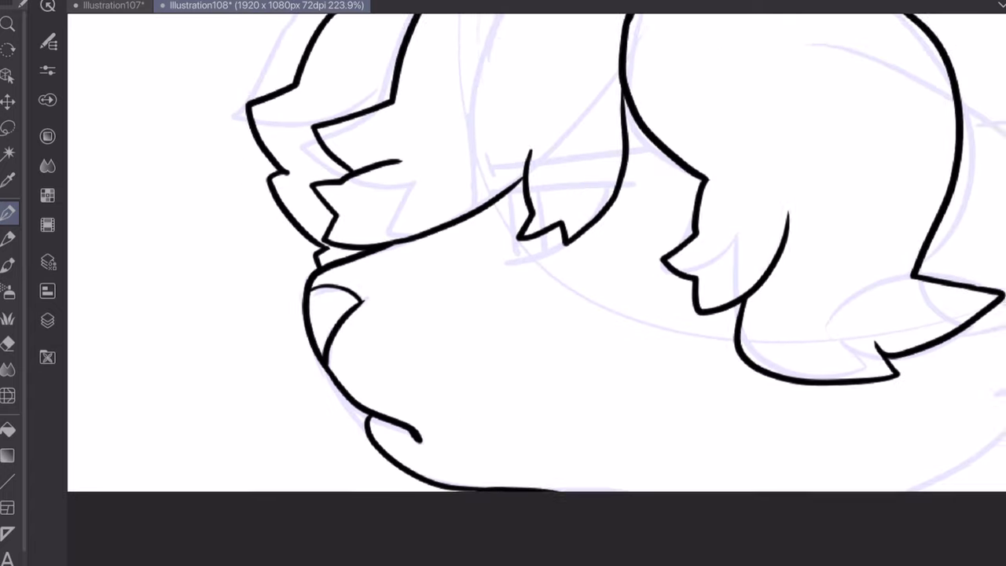
{"action": "mouse_move", "coordinate": [397, 215]}
{"action": "left_mouse_down"}
{"action": "mouse_move", "coordinate": [628, 209]}
{"action": "mouse_move", "coordinate": [491, 213]}
{"action": "left_mouse_up"}
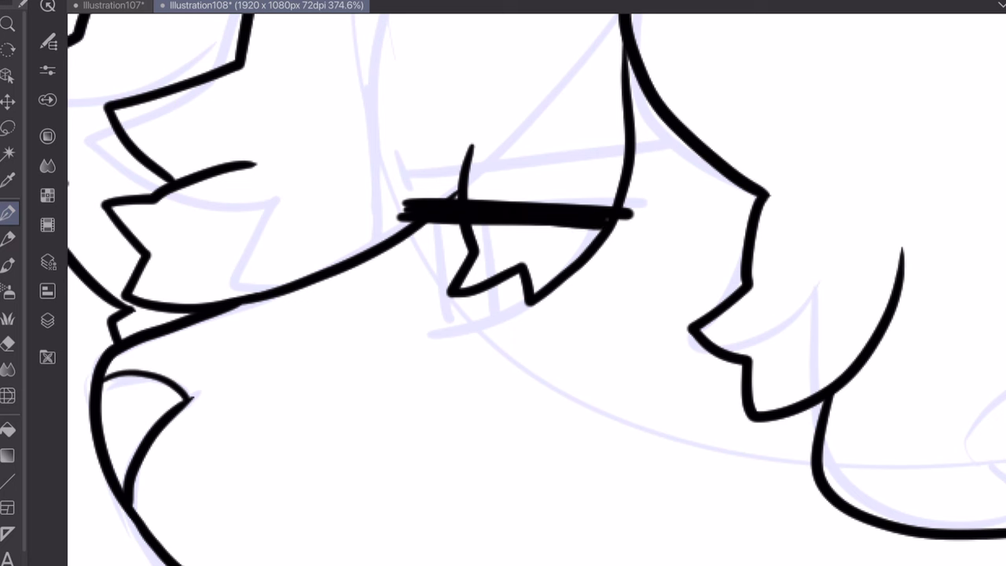
{"action": "mouse_move", "coordinate": [600, 223]}
{"action": "left_mouse_down"}
{"action": "mouse_move", "coordinate": [559, 271]}
{"action": "mouse_move", "coordinate": [434, 330]}
{"action": "left_mouse_up"}
{"action": "left_click_drag", "start_coordinate": [436, 221], "coordinate": [441, 327]}
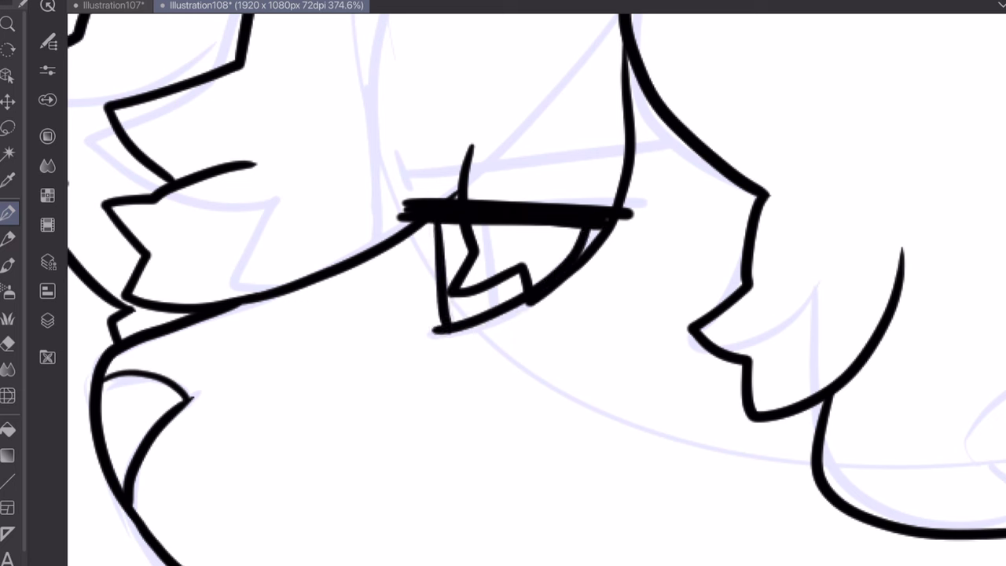
{"action": "left_click_drag", "start_coordinate": [493, 224], "coordinate": [495, 320]}
{"action": "left_click_drag", "start_coordinate": [405, 185], "coordinate": [481, 192]}
{"action": "mouse_move", "coordinate": [371, 128]}
{"action": "left_mouse_down"}
{"action": "mouse_move", "coordinate": [449, 156]}
{"action": "mouse_move", "coordinate": [678, 187]}
{"action": "left_mouse_up"}
- Add short diagonal blush strokes on the muzzle beneath the eye
{"action": "mouse_move", "coordinate": [330, 320]}
{"action": "left_mouse_down"}
{"action": "mouse_move", "coordinate": [366, 315]}
{"action": "mouse_move", "coordinate": [369, 328]}
{"action": "left_mouse_up"}
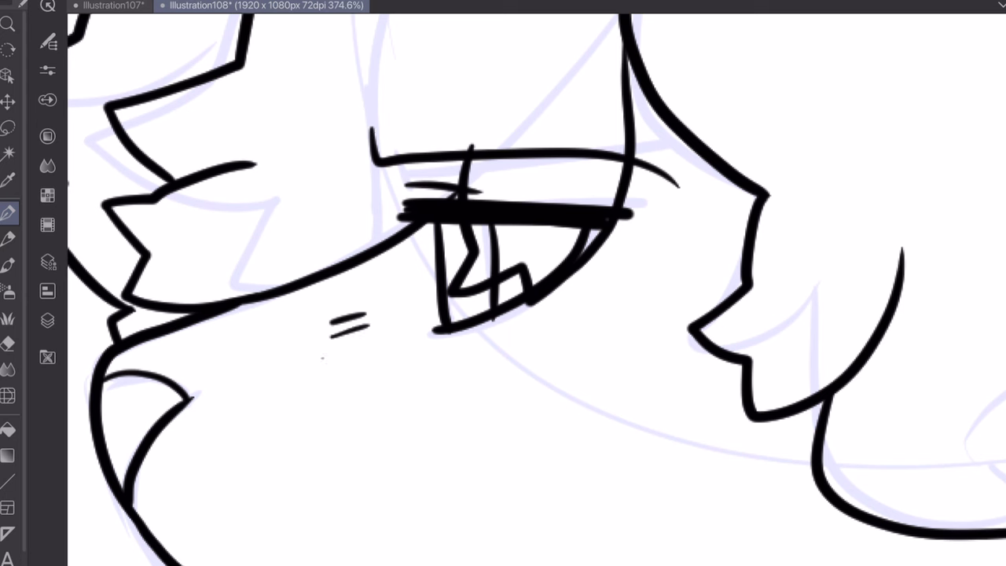
{"action": "left_click_drag", "start_coordinate": [322, 360], "coordinate": [389, 339]}
{"action": "left_click_drag", "start_coordinate": [351, 373], "coordinate": [410, 351]}
{"action": "mouse_move", "coordinate": [378, 378]}
{"action": "left_mouse_down"}
{"action": "mouse_move", "coordinate": [392, 360]}
{"action": "mouse_move", "coordinate": [449, 348]}
{"action": "left_mouse_up"}
{"action": "left_click_drag", "start_coordinate": [408, 379], "coordinate": [466, 353]}
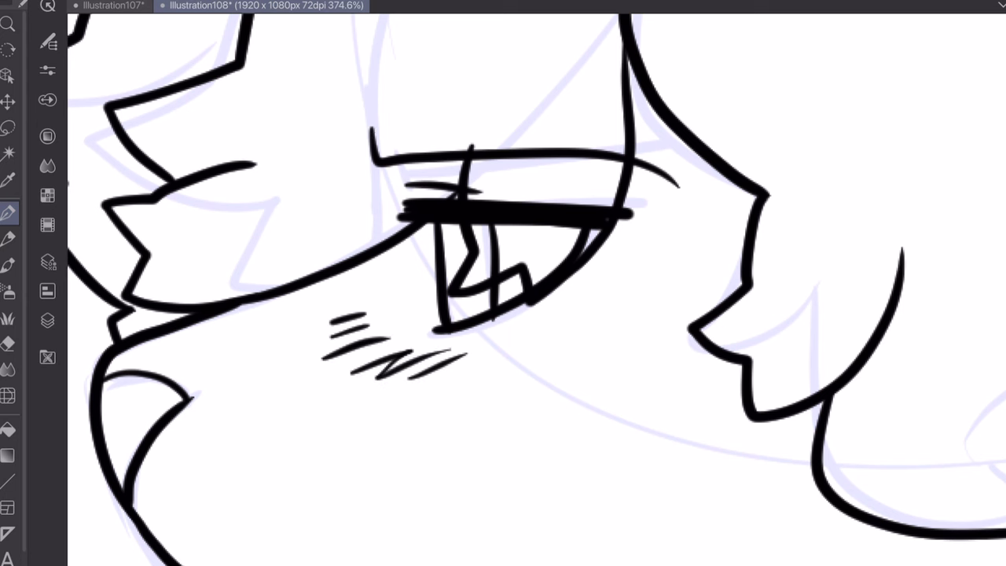
- Ink the jagged fur tufts on the cheek, jaw and neck, and add small marks behind the eye
{"action": "key", "text": "ctrl+0"}
{"action": "scroll", "coordinate": [529, 254], "scroll_direction": "up", "scroll_amount": 2}
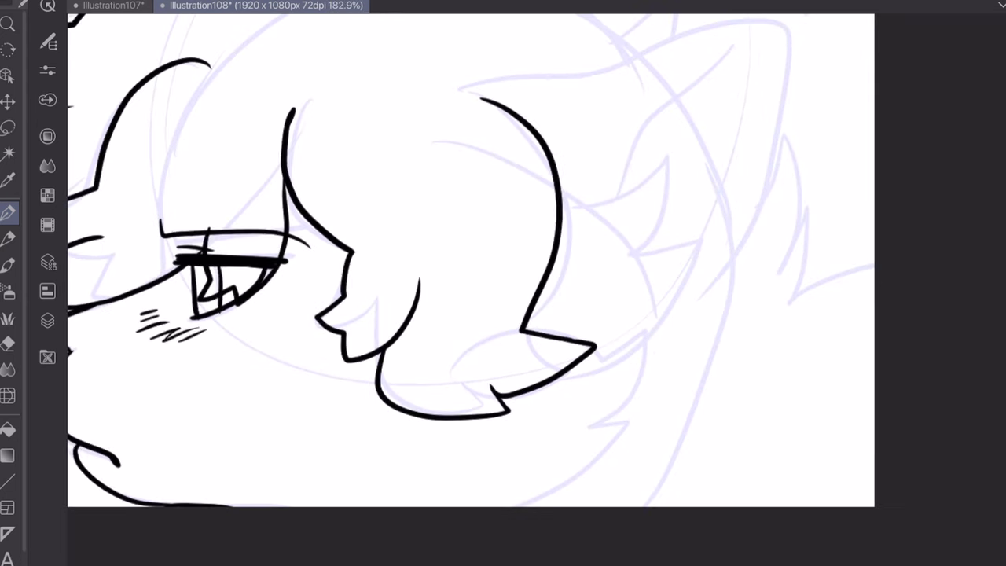
{"action": "mouse_move", "coordinate": [556, 250]}
{"action": "left_mouse_down"}
{"action": "mouse_move", "coordinate": [634, 273]}
{"action": "mouse_move", "coordinate": [623, 319]}
{"action": "left_mouse_up"}
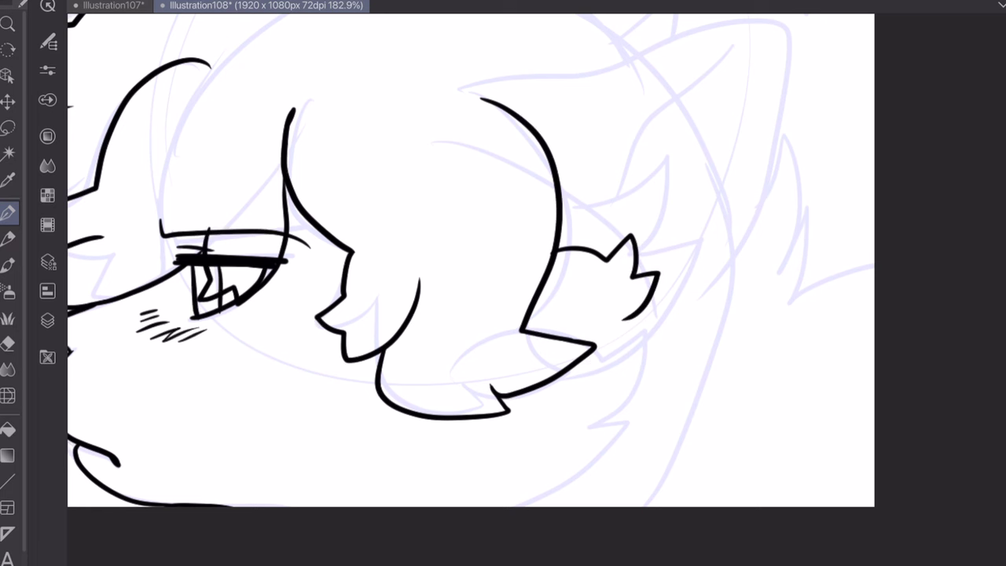
{"action": "mouse_move", "coordinate": [544, 385]}
{"action": "left_mouse_down"}
{"action": "mouse_move", "coordinate": [650, 376]}
{"action": "mouse_move", "coordinate": [665, 429]}
{"action": "mouse_move", "coordinate": [591, 507]}
{"action": "left_mouse_up"}
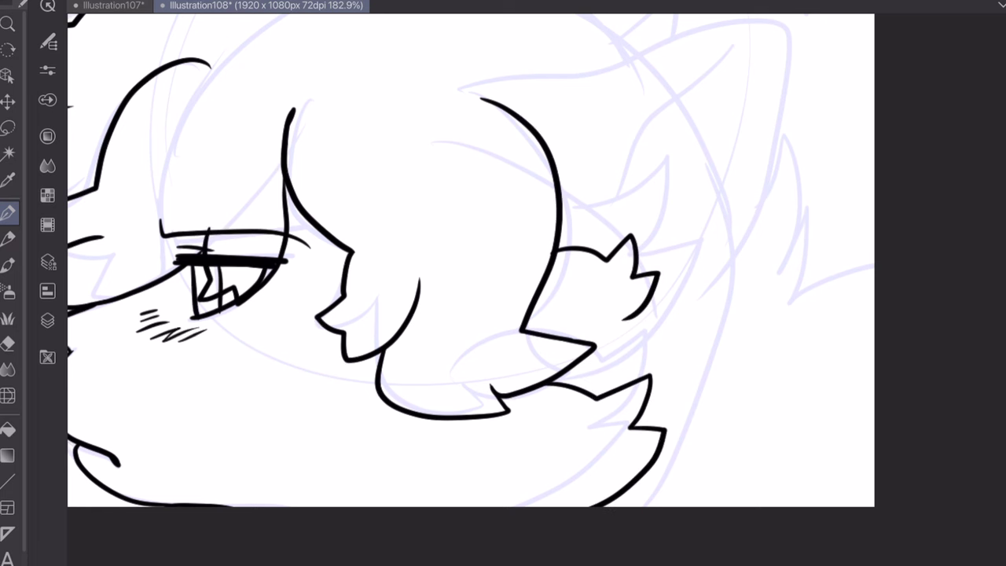
{"action": "mouse_move", "coordinate": [424, 433]}
{"action": "left_mouse_down"}
{"action": "mouse_move", "coordinate": [441, 450]}
{"action": "mouse_move", "coordinate": [513, 439]}
{"action": "mouse_move", "coordinate": [500, 475]}
{"action": "mouse_move", "coordinate": [459, 501]}
{"action": "left_mouse_up"}
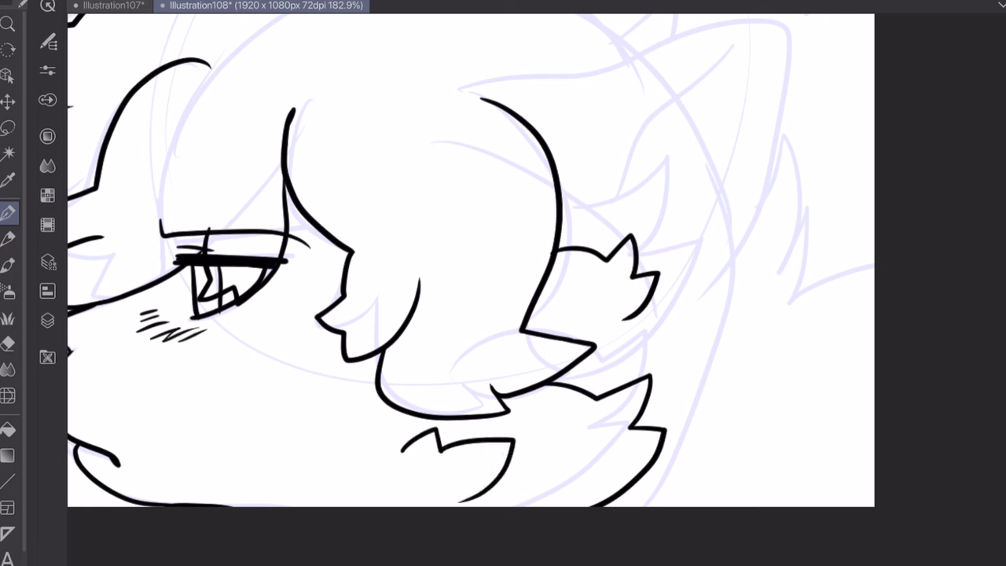
{"action": "mouse_move", "coordinate": [621, 318]}
{"action": "left_mouse_down"}
{"action": "mouse_move", "coordinate": [663, 323]}
{"action": "mouse_move", "coordinate": [669, 358]}
{"action": "mouse_move", "coordinate": [650, 400]}
{"action": "left_mouse_up"}
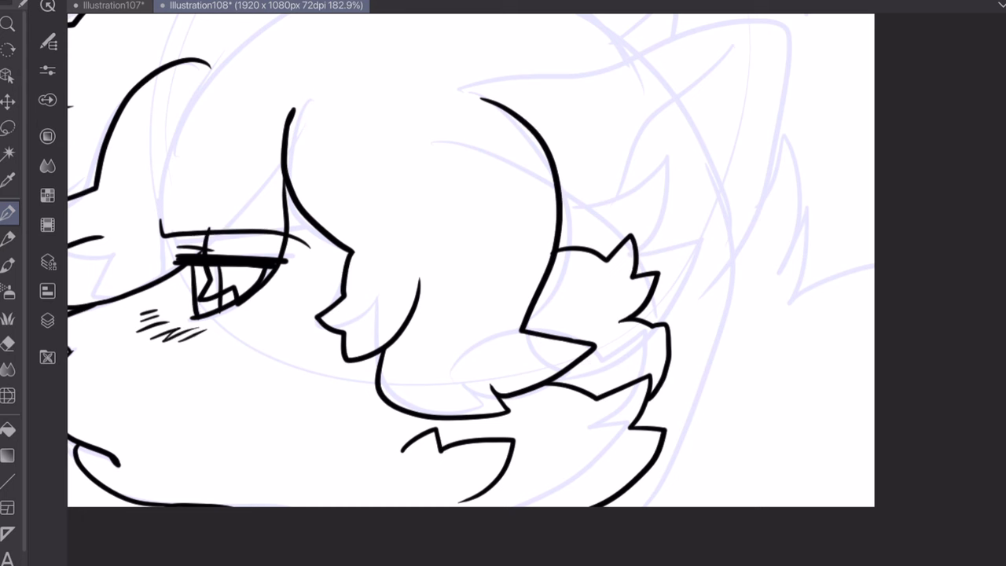
{"action": "left_click_drag", "start_coordinate": [276, 289], "coordinate": [288, 294]}
- Ink the ear's outer outline with its furry back edge and the jagged front edge of its opening
{"action": "scroll", "coordinate": [471, 259], "scroll_direction": "down", "scroll_amount": 5}
{"action": "left_click_drag", "start_coordinate": [550, 157], "coordinate": [510, 259]}
{"action": "scroll", "coordinate": [472, 259], "scroll_direction": "up", "scroll_amount": 4}
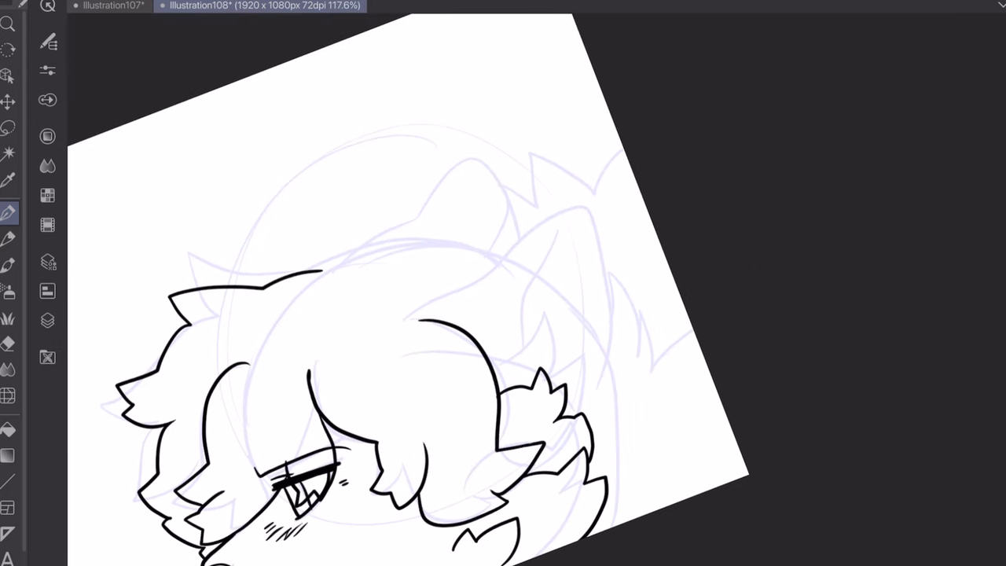
{"action": "mouse_move", "coordinate": [368, 289]}
{"action": "left_mouse_down"}
{"action": "mouse_move", "coordinate": [454, 261]}
{"action": "mouse_move", "coordinate": [558, 361]}
{"action": "mouse_move", "coordinate": [560, 385]}
{"action": "left_mouse_up"}
{"action": "mouse_move", "coordinate": [525, 228]}
{"action": "left_mouse_down"}
{"action": "mouse_move", "coordinate": [493, 324]}
{"action": "mouse_move", "coordinate": [514, 360]}
{"action": "mouse_move", "coordinate": [497, 377]}
{"action": "left_mouse_up"}
- Ink the inner ear with a jagged fur tuft and a curved inner rim line
{"action": "scroll", "coordinate": [508, 350], "scroll_direction": "up", "scroll_amount": 5}
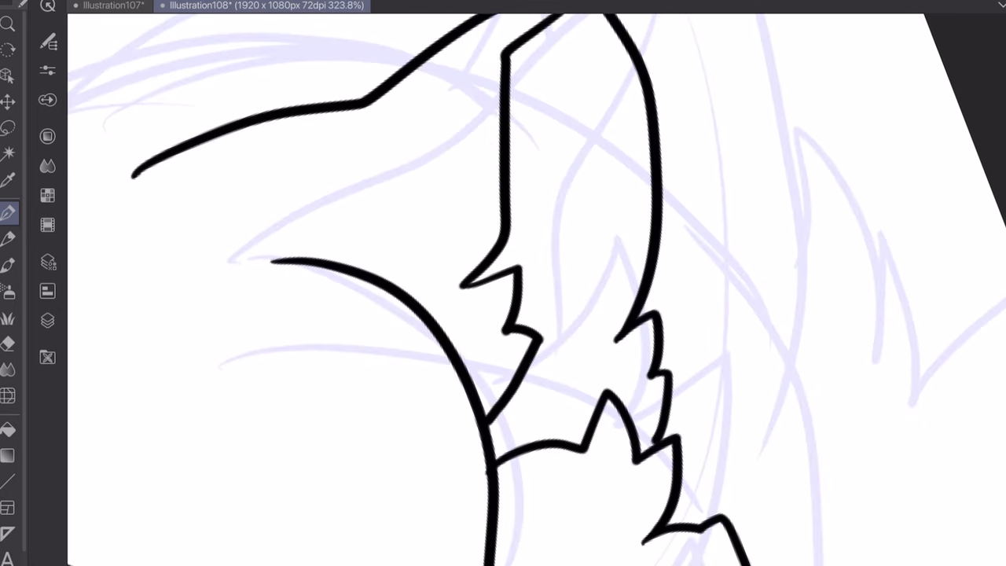
{"action": "left_click_drag", "start_coordinate": [515, 267], "coordinate": [454, 289]}
{"action": "mouse_move", "coordinate": [509, 181]}
{"action": "left_mouse_down"}
{"action": "mouse_move", "coordinate": [582, 201]}
{"action": "mouse_move", "coordinate": [591, 327]}
{"action": "mouse_move", "coordinate": [539, 379]}
{"action": "mouse_move", "coordinate": [579, 405]}
{"action": "mouse_move", "coordinate": [562, 436]}
{"action": "left_mouse_up"}
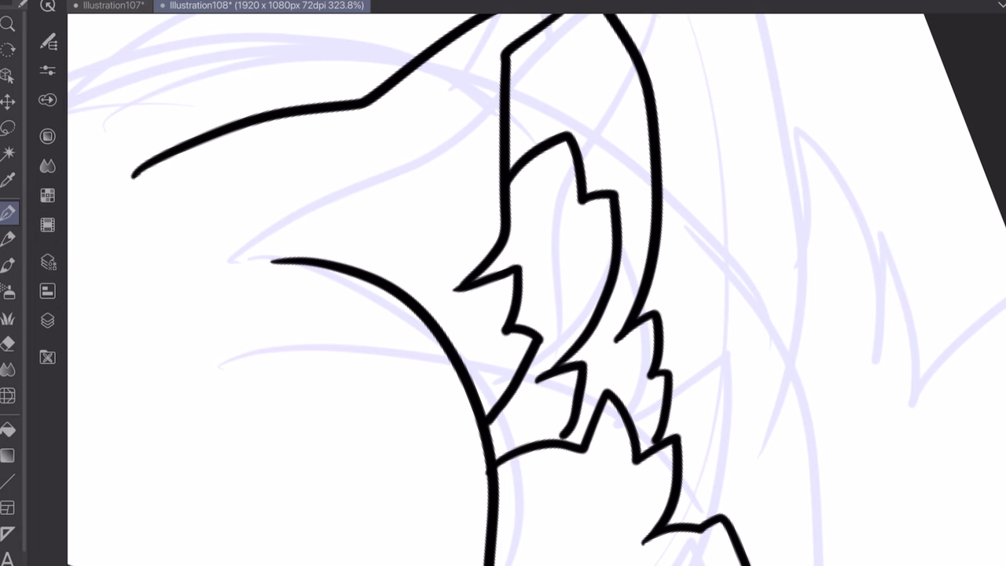
{"action": "mouse_move", "coordinate": [595, 32]}
{"action": "left_mouse_down"}
{"action": "mouse_move", "coordinate": [612, 110]}
{"action": "mouse_move", "coordinate": [610, 188]}
{"action": "left_mouse_up"}
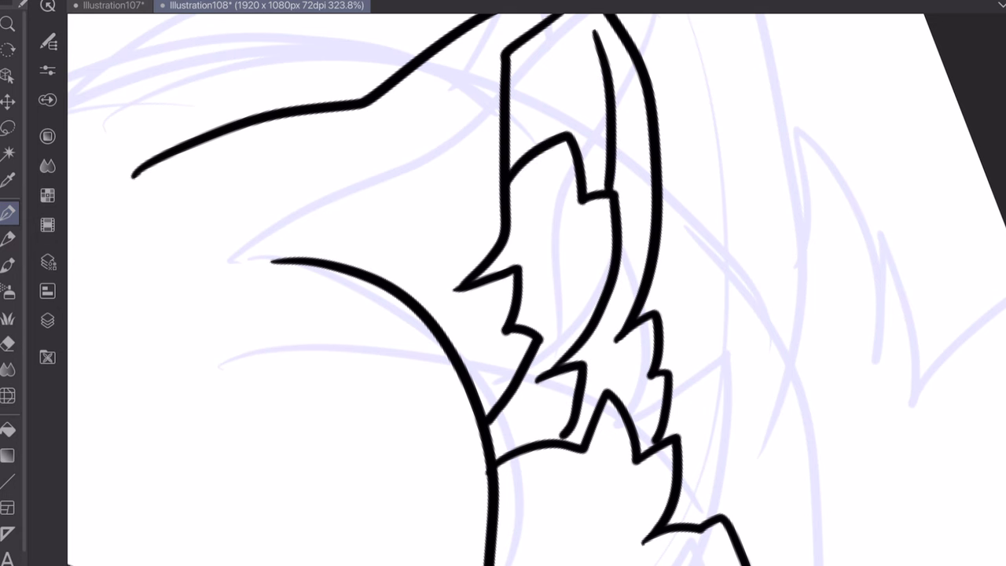
- Ink the spiky hair tufts along the crown and behind the ear out to the canvas edge
{"action": "scroll", "coordinate": [503, 283], "scroll_direction": "down", "scroll_amount": 3}
{"action": "mouse_move", "coordinate": [336, 235]}
{"action": "left_mouse_down"}
{"action": "mouse_move", "coordinate": [320, 151]}
{"action": "mouse_move", "coordinate": [383, 175]}
{"action": "mouse_move", "coordinate": [437, 215]}
{"action": "mouse_move", "coordinate": [512, 130]}
{"action": "mouse_move", "coordinate": [617, 114]}
{"action": "mouse_move", "coordinate": [643, 169]}
{"action": "left_mouse_up"}
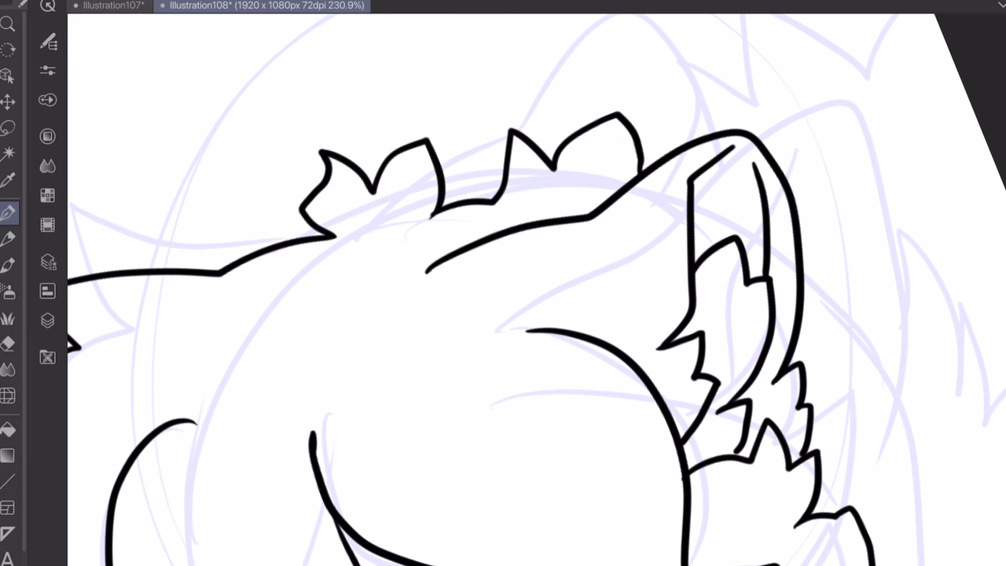
{"action": "mouse_move", "coordinate": [746, 134]}
{"action": "left_mouse_down"}
{"action": "mouse_move", "coordinate": [595, 247]}
{"action": "mouse_move", "coordinate": [577, 275]}
{"action": "left_mouse_up"}
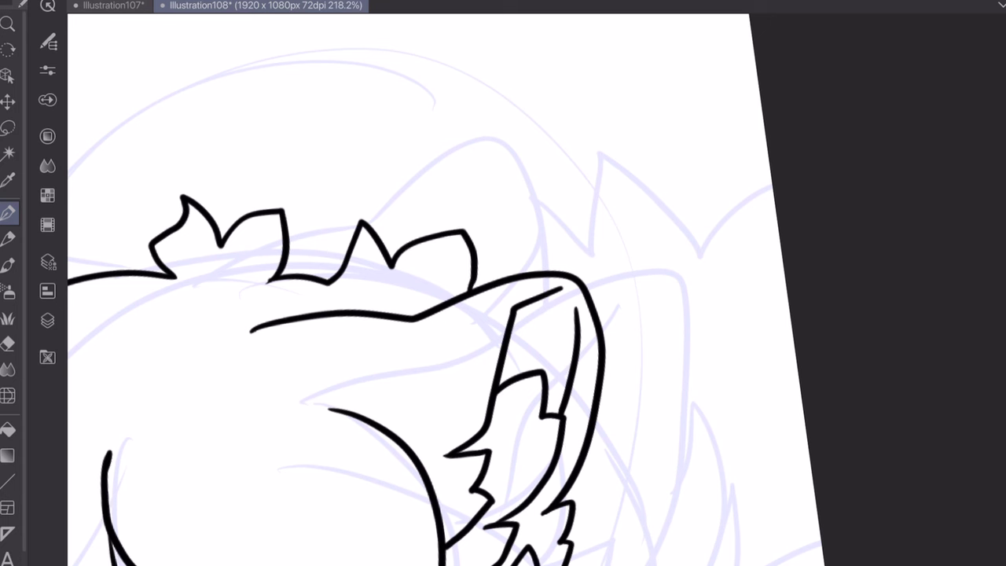
{"action": "mouse_move", "coordinate": [497, 281]}
{"action": "left_mouse_down"}
{"action": "mouse_move", "coordinate": [495, 230]}
{"action": "mouse_move", "coordinate": [555, 189]}
{"action": "mouse_move", "coordinate": [615, 271]}
{"action": "mouse_move", "coordinate": [659, 233]}
{"action": "mouse_move", "coordinate": [698, 224]}
{"action": "mouse_move", "coordinate": [729, 257]}
{"action": "mouse_move", "coordinate": [780, 228]}
{"action": "left_mouse_up"}
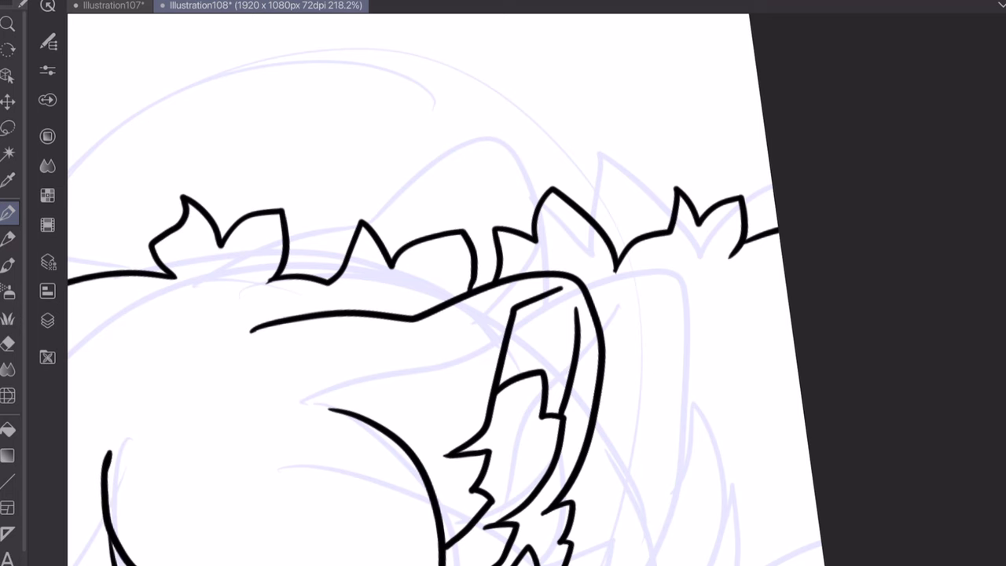
- Ink the rounded far ear behind the crown's hair tufts and add two small dots near its front edge
{"action": "mouse_move", "coordinate": [287, 250]}
{"action": "left_mouse_down"}
{"action": "mouse_move", "coordinate": [436, 179]}
{"action": "mouse_move", "coordinate": [452, 228]}
{"action": "left_mouse_up"}
{"action": "left_click", "coordinate": [370, 213]}
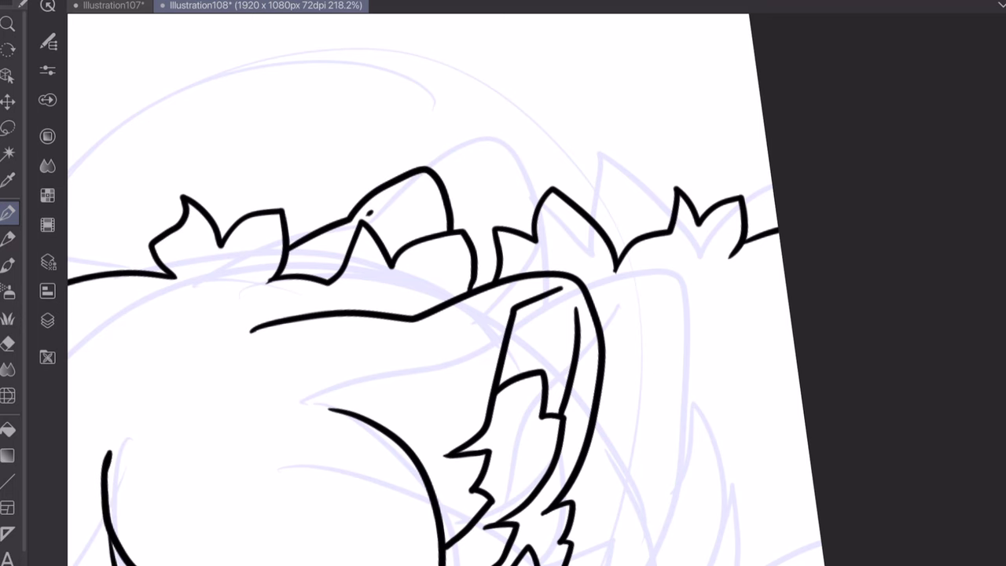
{"action": "left_click", "coordinate": [376, 216]}
{"action": "scroll", "coordinate": [448, 291], "scroll_direction": "down", "scroll_amount": 5}
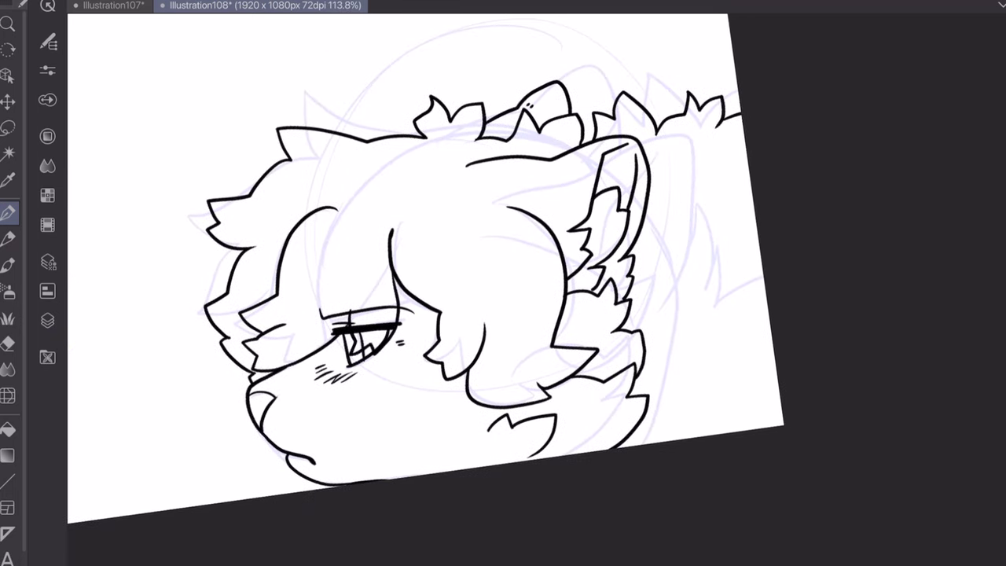
- Ink the jagged fur tufts behind the near ear, running down toward the canvas edge
{"action": "scroll", "coordinate": [503, 283], "scroll_direction": "up", "scroll_amount": 5}
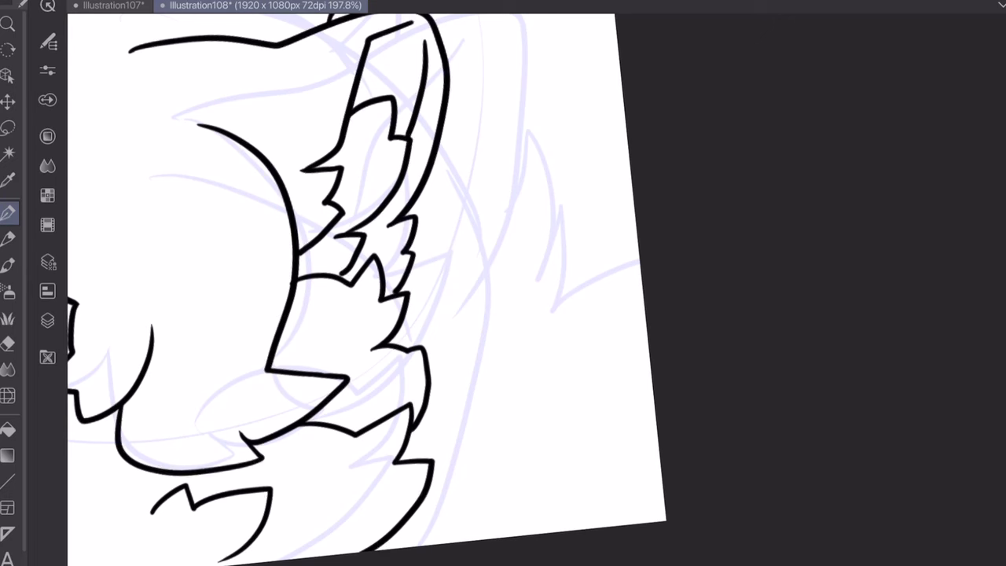
{"action": "mouse_move", "coordinate": [443, 242]}
{"action": "left_mouse_down"}
{"action": "mouse_move", "coordinate": [506, 203]}
{"action": "mouse_move", "coordinate": [565, 201]}
{"action": "mouse_move", "coordinate": [530, 308]}
{"action": "mouse_move", "coordinate": [605, 297]}
{"action": "mouse_move", "coordinate": [614, 373]}
{"action": "mouse_move", "coordinate": [556, 407]}
{"action": "mouse_move", "coordinate": [583, 429]}
{"action": "mouse_move", "coordinate": [546, 479]}
{"action": "left_mouse_up"}
{"action": "scroll", "coordinate": [503, 282], "scroll_direction": "down", "scroll_amount": 6}
{"action": "scroll", "coordinate": [362, 243], "scroll_direction": "down", "scroll_amount": 2}
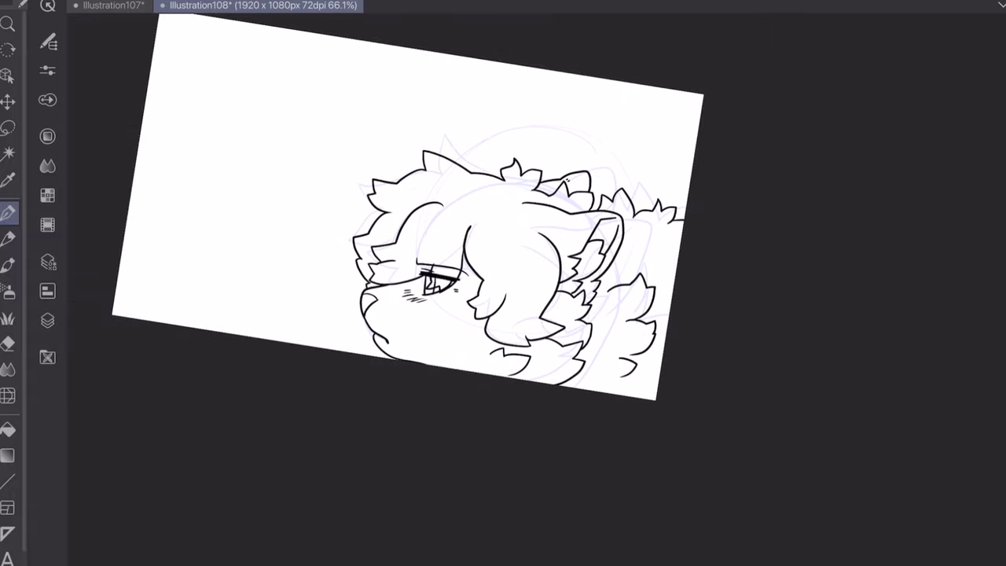
- Ink a jagged fur tuft on the cheek below the eye, with its lower edge reaching the jaw
{"action": "scroll", "coordinate": [457, 327], "scroll_direction": "up", "scroll_amount": 6}
{"action": "mouse_move", "coordinate": [457, 302]}
{"action": "left_mouse_down"}
{"action": "mouse_move", "coordinate": [438, 278]}
{"action": "mouse_move", "coordinate": [360, 289]}
{"action": "mouse_move", "coordinate": [400, 385]}
{"action": "left_mouse_up"}
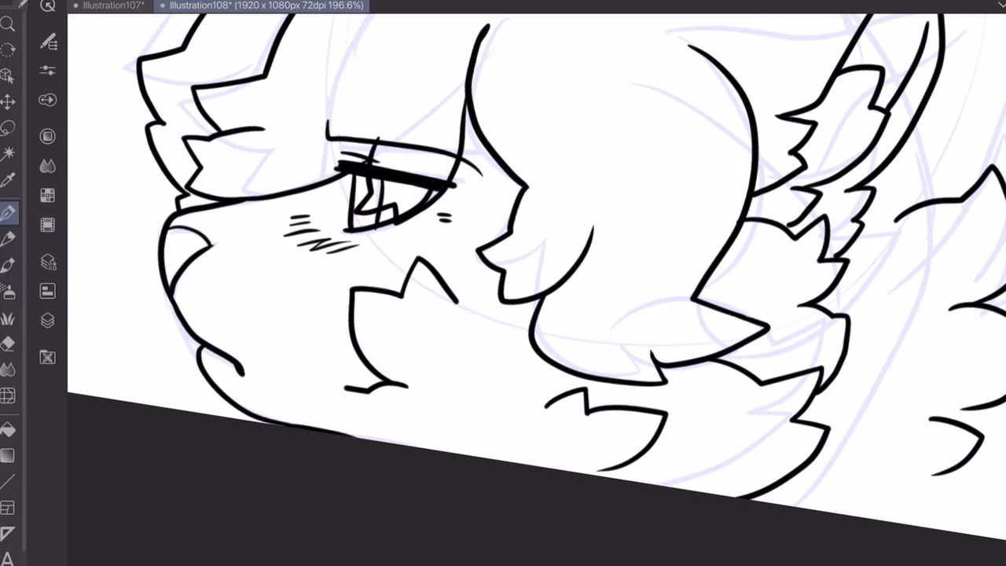
{"action": "scroll", "coordinate": [503, 283], "scroll_direction": "down", "scroll_amount": 5}
{"action": "key", "text": "ctrl+0"}
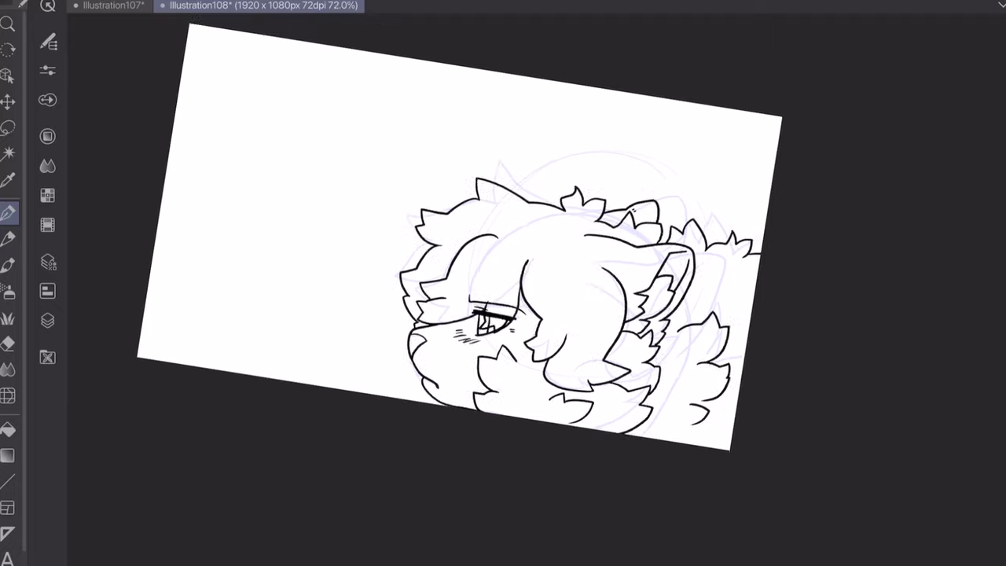
- Hide the sketch layer, Layer 1, so only the ink lines show
{"action": "scroll", "coordinate": [503, 283], "scroll_direction": "up", "scroll_amount": 2}
{"action": "left_click", "coordinate": [47, 319]}
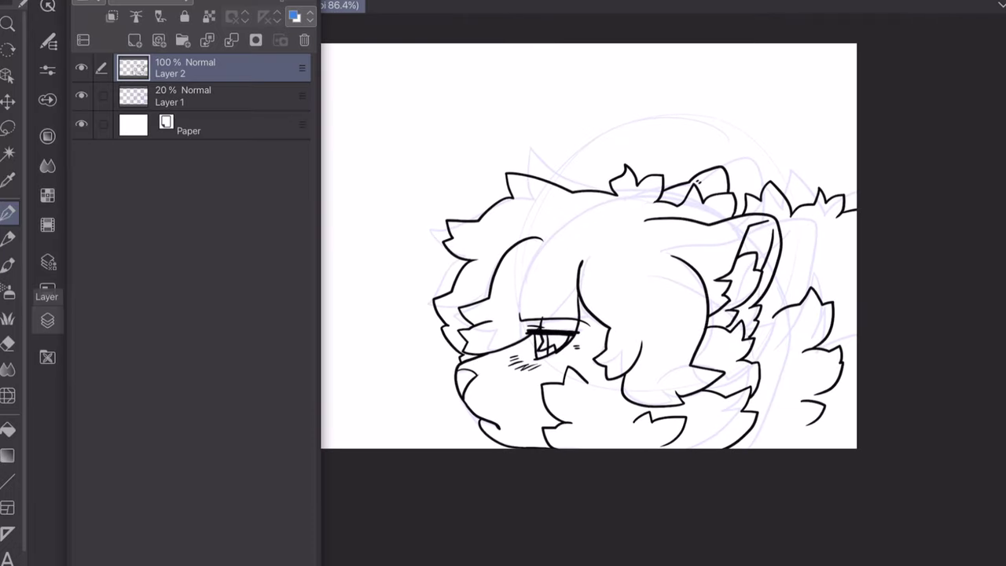
{"action": "left_click", "coordinate": [81, 96]}
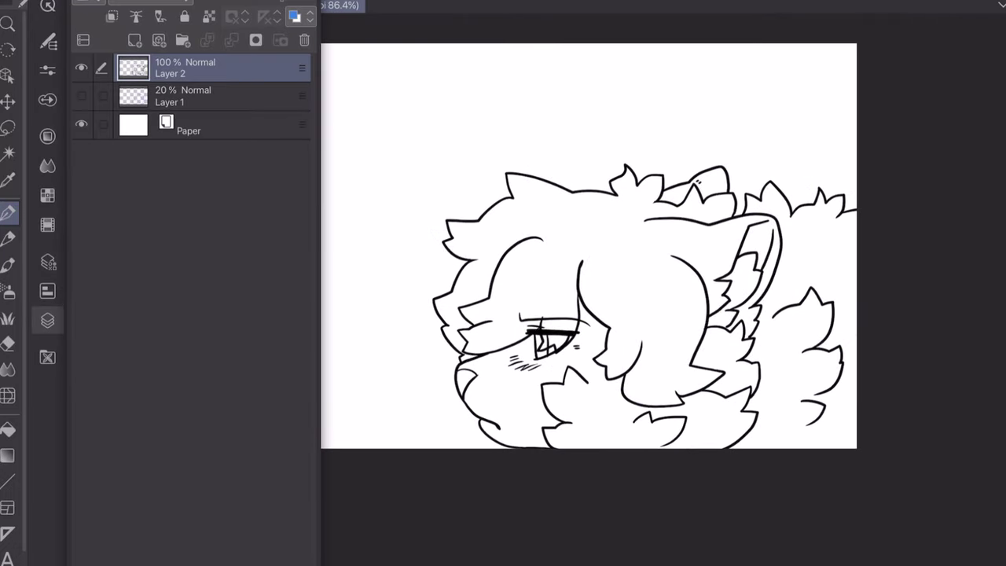
{"action": "left_click", "coordinate": [47, 320]}
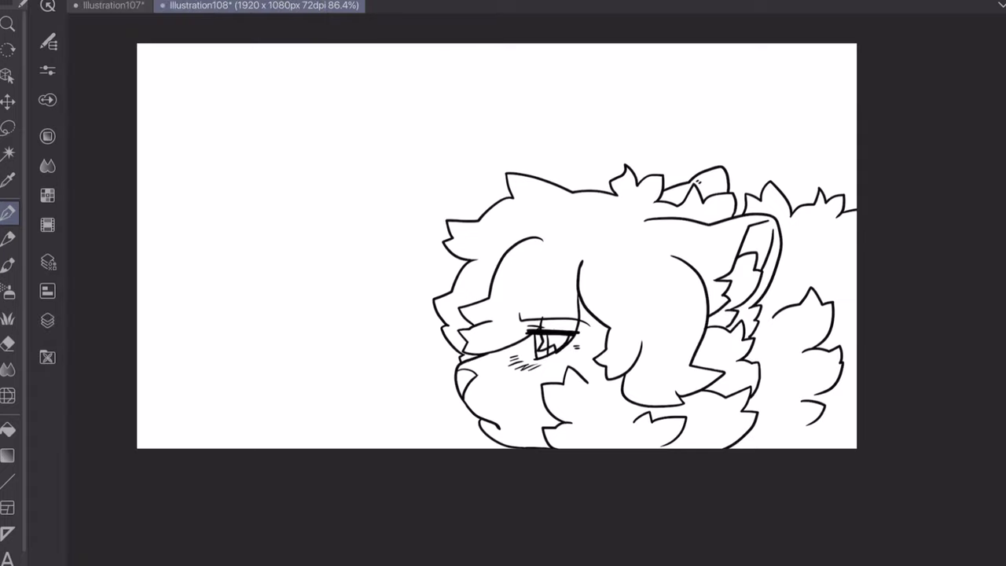
- Ink a pointed hair tuft on the forehead in front of the near ear's base
{"action": "scroll", "coordinate": [503, 283], "scroll_direction": "up", "scroll_amount": 4}
{"action": "mouse_move", "coordinate": [627, 232]}
{"action": "left_mouse_down"}
{"action": "mouse_move", "coordinate": [562, 197]}
{"action": "mouse_move", "coordinate": [503, 246]}
{"action": "mouse_move", "coordinate": [607, 296]}
{"action": "left_mouse_up"}
{"action": "scroll", "coordinate": [502, 283], "scroll_direction": "down", "scroll_amount": 4}
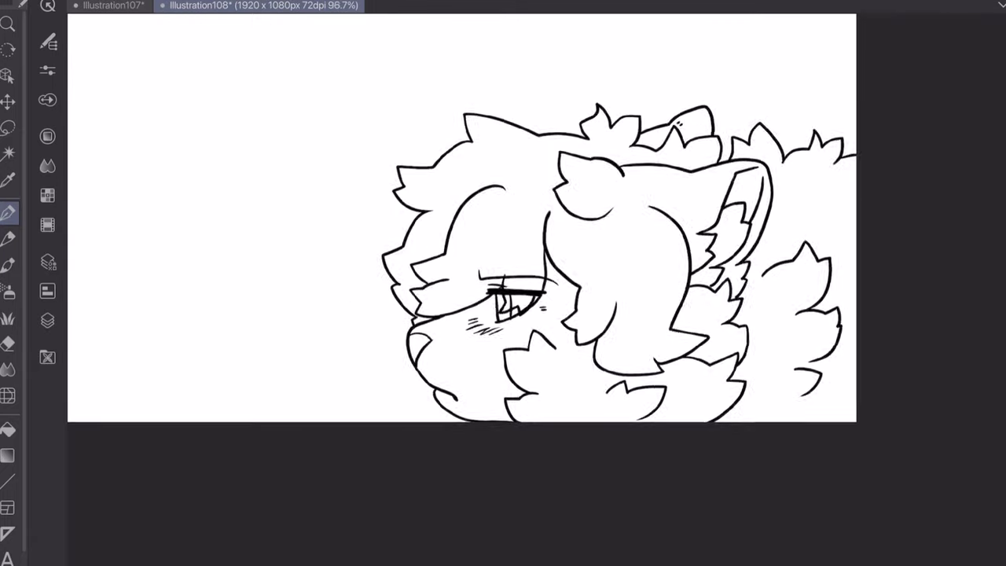
- Add a new layer directly above Layer 1, beneath the ink layer
{"action": "scroll", "coordinate": [503, 283], "scroll_direction": "up", "scroll_amount": 4}
{"action": "left_click", "coordinate": [47, 320]}
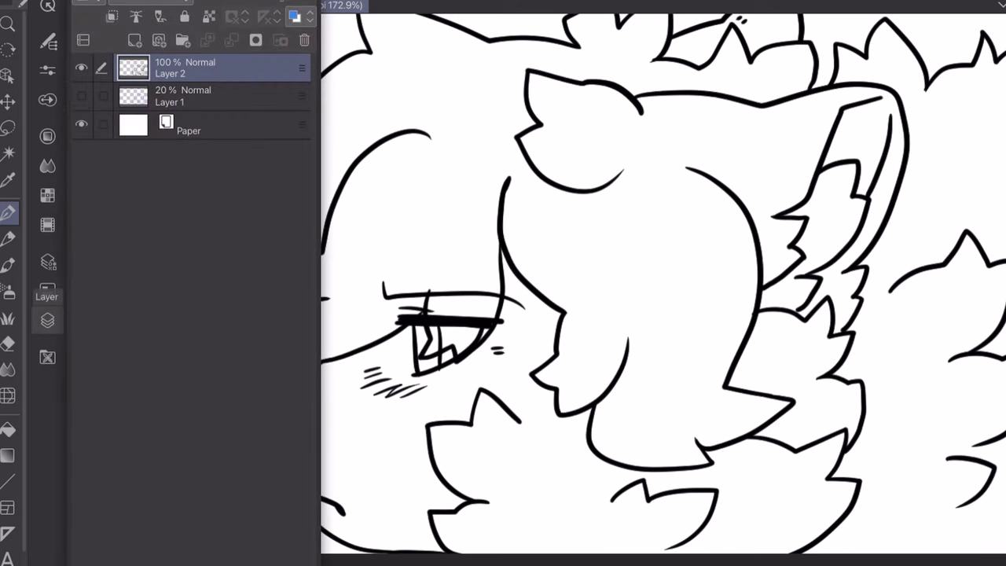
{"action": "left_click", "coordinate": [181, 101]}
{"action": "left_click", "coordinate": [134, 40]}
{"action": "left_click", "coordinate": [47, 319]}
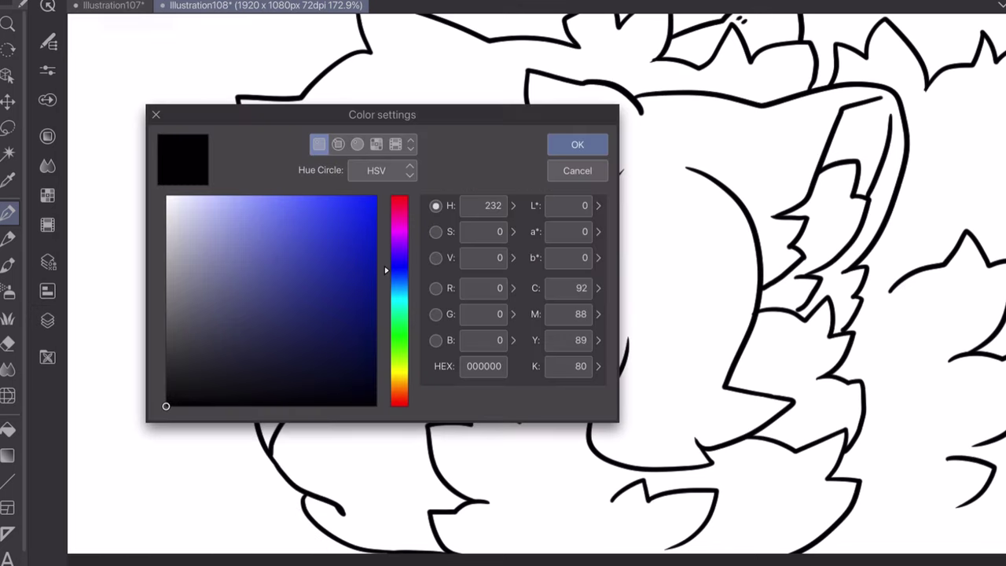
- Change the drawing colour from black to a muted reddish brown
{"action": "left_click_drag", "start_coordinate": [386, 270], "coordinate": [386, 396]}
{"action": "left_click_drag", "start_coordinate": [285, 283], "coordinate": [278, 296]}
{"action": "key", "text": "Return"}
- Outline the brown face markings from the nose to the eye, across the cheek below it and behind the eye
{"action": "mouse_move", "coordinate": [300, 406]}
{"action": "left_mouse_down"}
{"action": "mouse_move", "coordinate": [383, 378]}
{"action": "mouse_move", "coordinate": [377, 346]}
{"action": "mouse_move", "coordinate": [397, 352]}
{"action": "mouse_move", "coordinate": [399, 335]}
{"action": "left_mouse_up"}
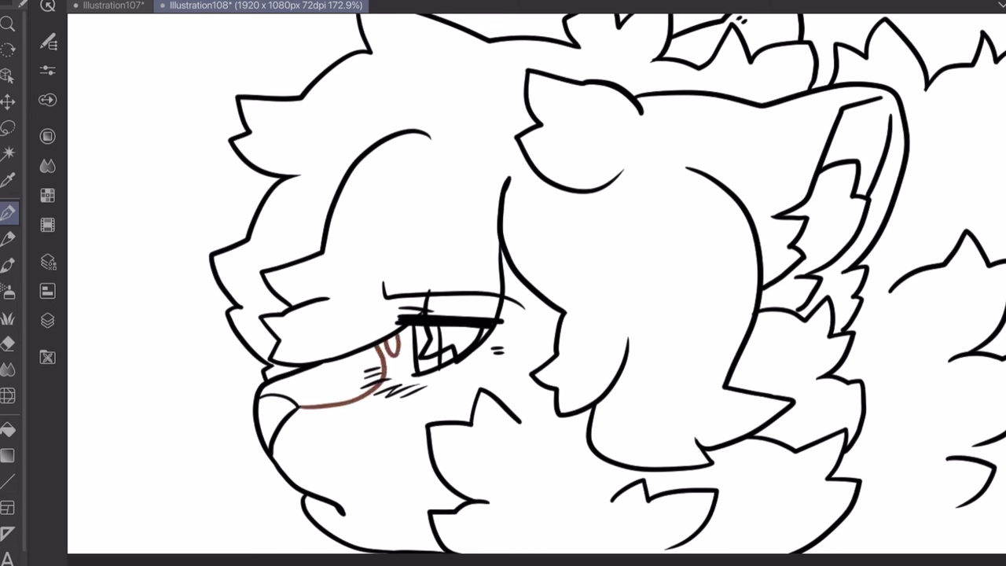
{"action": "mouse_move", "coordinate": [415, 375]}
{"action": "left_mouse_down"}
{"action": "mouse_move", "coordinate": [371, 459]}
{"action": "mouse_move", "coordinate": [433, 468]}
{"action": "left_mouse_up"}
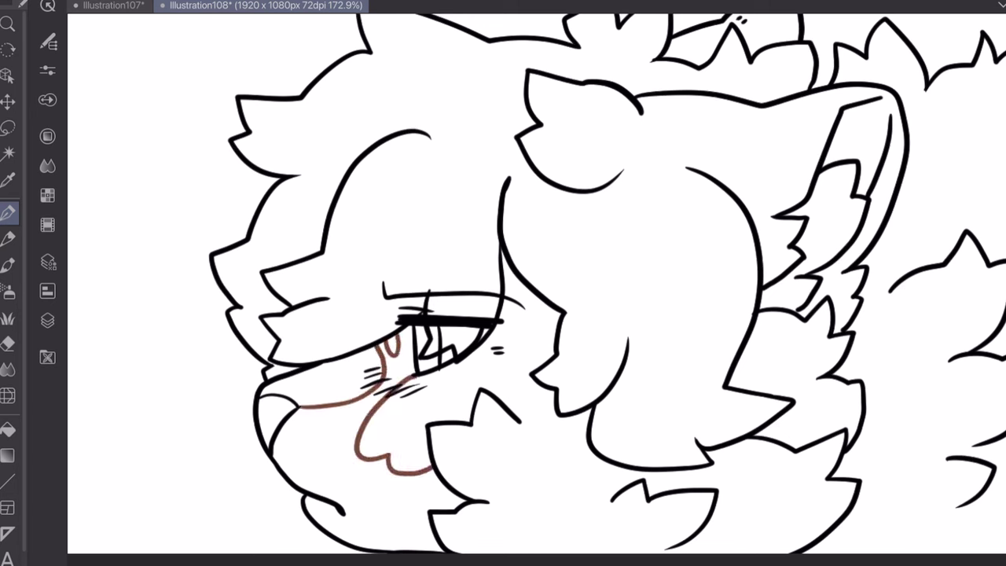
{"action": "mouse_move", "coordinate": [496, 321]}
{"action": "left_mouse_down"}
{"action": "mouse_move", "coordinate": [531, 355]}
{"action": "mouse_move", "coordinate": [510, 407]}
{"action": "left_mouse_up"}
- Outline a spiked patch and a small oval in the cheek tufts, and close the gap at the ear's base
{"action": "mouse_move", "coordinate": [522, 450]}
{"action": "left_mouse_down"}
{"action": "mouse_move", "coordinate": [493, 418]}
{"action": "mouse_move", "coordinate": [464, 476]}
{"action": "mouse_move", "coordinate": [530, 462]}
{"action": "mouse_move", "coordinate": [520, 446]}
{"action": "left_mouse_up"}
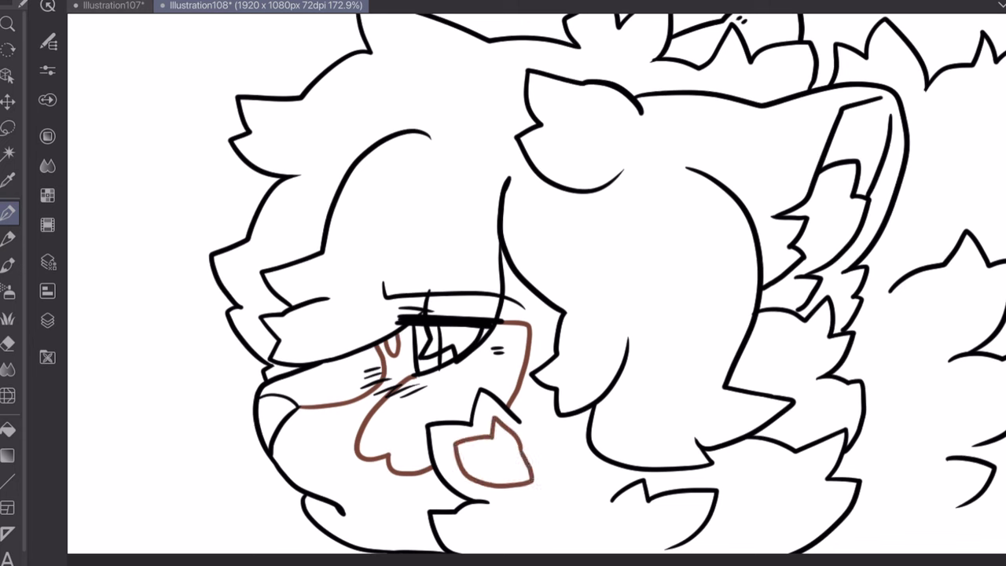
{"action": "mouse_move", "coordinate": [531, 495]}
{"action": "left_mouse_down"}
{"action": "mouse_move", "coordinate": [501, 503]}
{"action": "mouse_move", "coordinate": [535, 497]}
{"action": "left_mouse_up"}
{"action": "left_click_drag", "start_coordinate": [641, 112], "coordinate": [688, 167]}
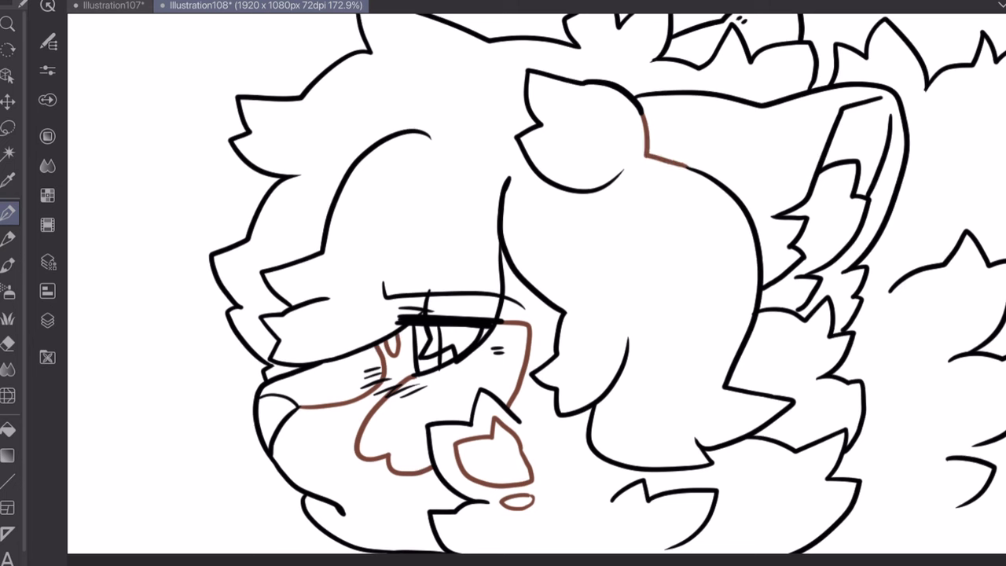
- Outline a spiked patch and a small oval in the tufts behind the ear, bridging the gap to the ear fur
{"action": "mouse_move", "coordinate": [862, 307]}
{"action": "left_mouse_down"}
{"action": "mouse_move", "coordinate": [895, 311]}
{"action": "mouse_move", "coordinate": [960, 269]}
{"action": "mouse_move", "coordinate": [953, 329]}
{"action": "mouse_move", "coordinate": [896, 341]}
{"action": "mouse_move", "coordinate": [893, 308]}
{"action": "left_mouse_up"}
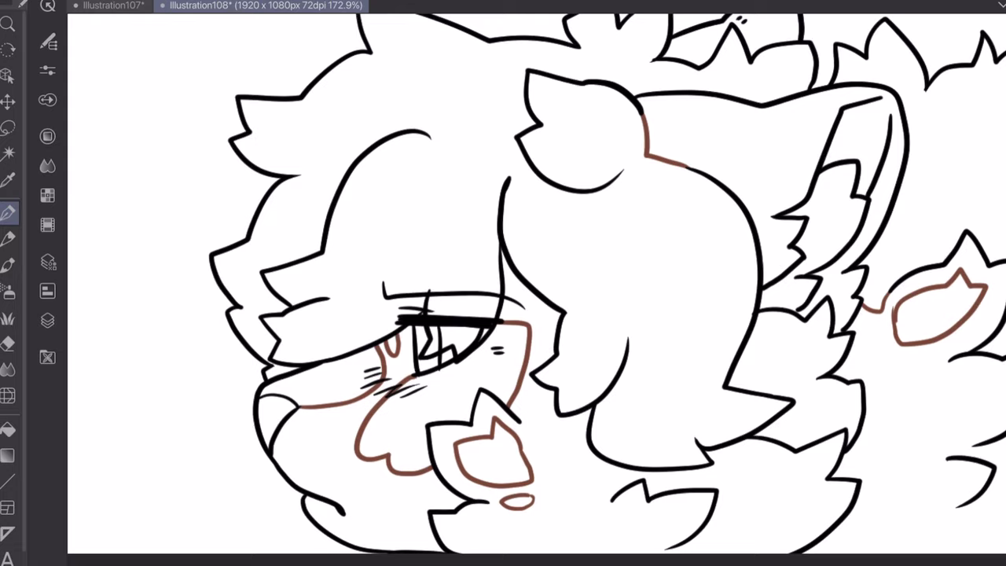
{"action": "scroll", "coordinate": [935, 307], "scroll_direction": "up", "scroll_amount": 5}
{"action": "key", "text": "ctrl+z"}
{"action": "key", "text": "ctrl+z"}
{"action": "mouse_move", "coordinate": [472, 363]}
{"action": "left_mouse_down"}
{"action": "mouse_move", "coordinate": [528, 264]}
{"action": "mouse_move", "coordinate": [638, 248]}
{"action": "mouse_move", "coordinate": [629, 376]}
{"action": "mouse_move", "coordinate": [469, 365]}
{"action": "left_mouse_up"}
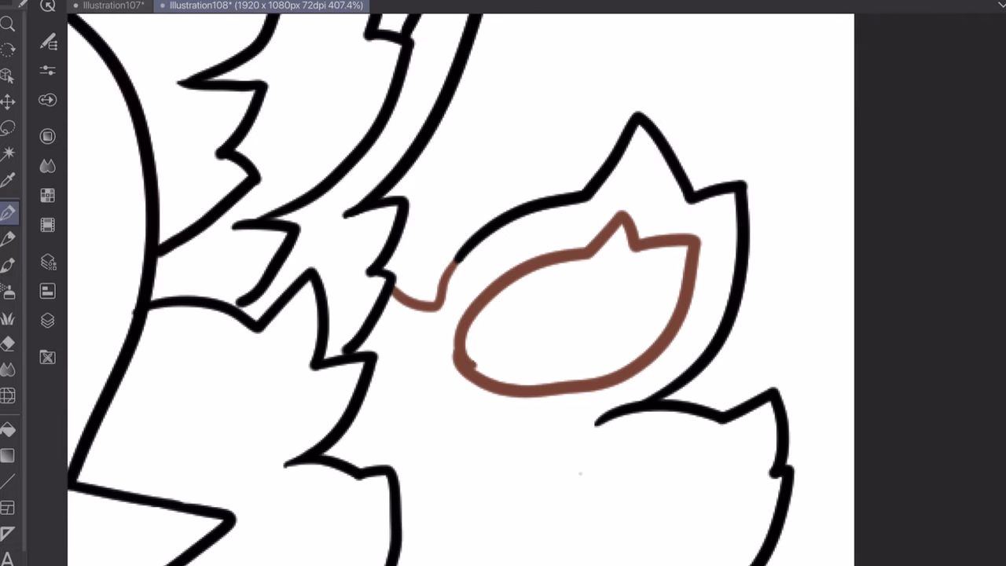
{"action": "mouse_move", "coordinate": [580, 473]}
{"action": "left_mouse_down"}
{"action": "mouse_move", "coordinate": [669, 484]}
{"action": "mouse_move", "coordinate": [574, 475]}
{"action": "left_mouse_up"}
{"action": "scroll", "coordinate": [503, 314], "scroll_direction": "down", "scroll_amount": 4}
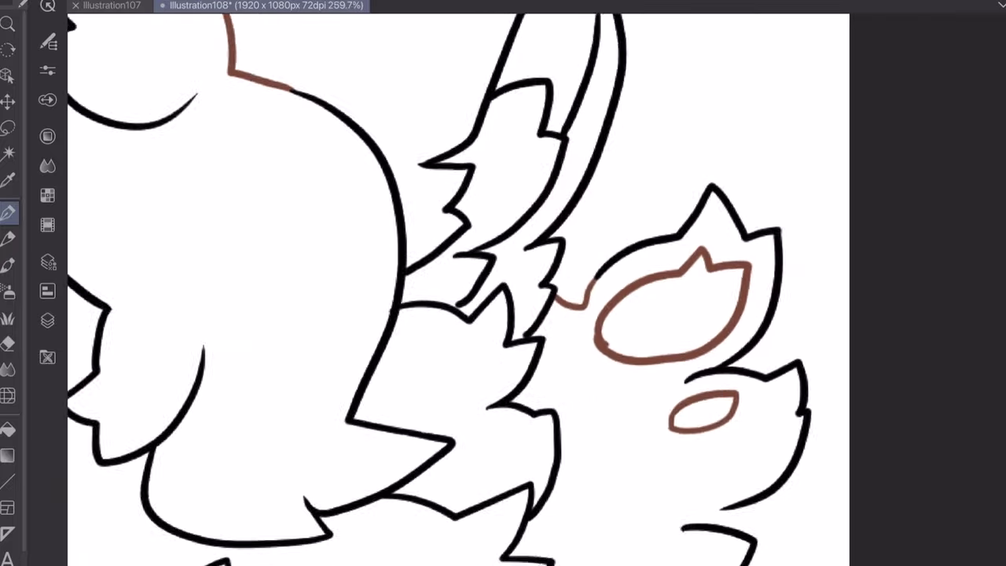
- Try to fill the near ear, the tuft behind it and its spiked patch with reddish brown
{"action": "scroll", "coordinate": [503, 314], "scroll_direction": "up", "scroll_amount": 2}
{"action": "key", "text": "g"}
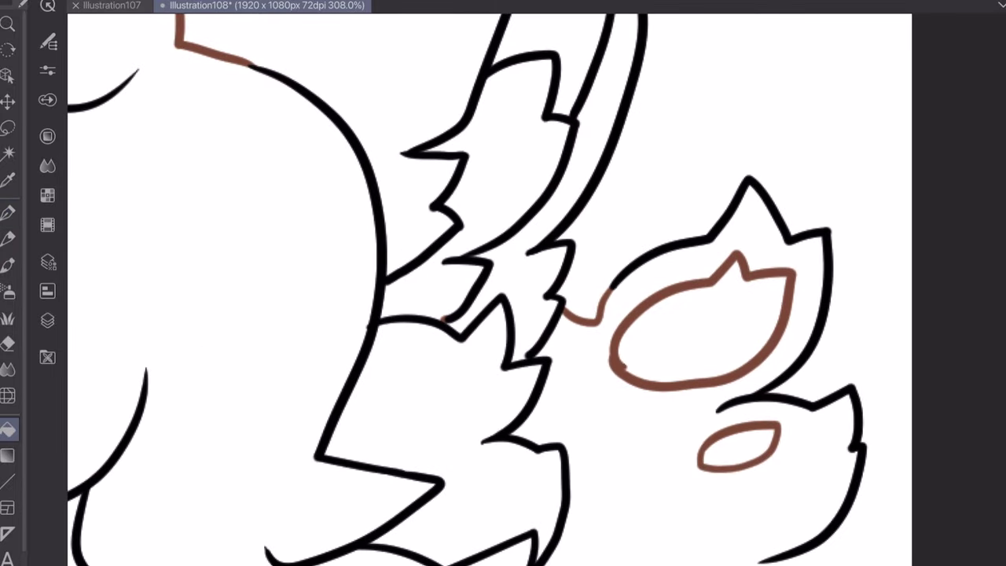
{"action": "left_click", "coordinate": [337, 47]}
{"action": "left_click", "coordinate": [810, 314]}
{"action": "left_click", "coordinate": [700, 330]}
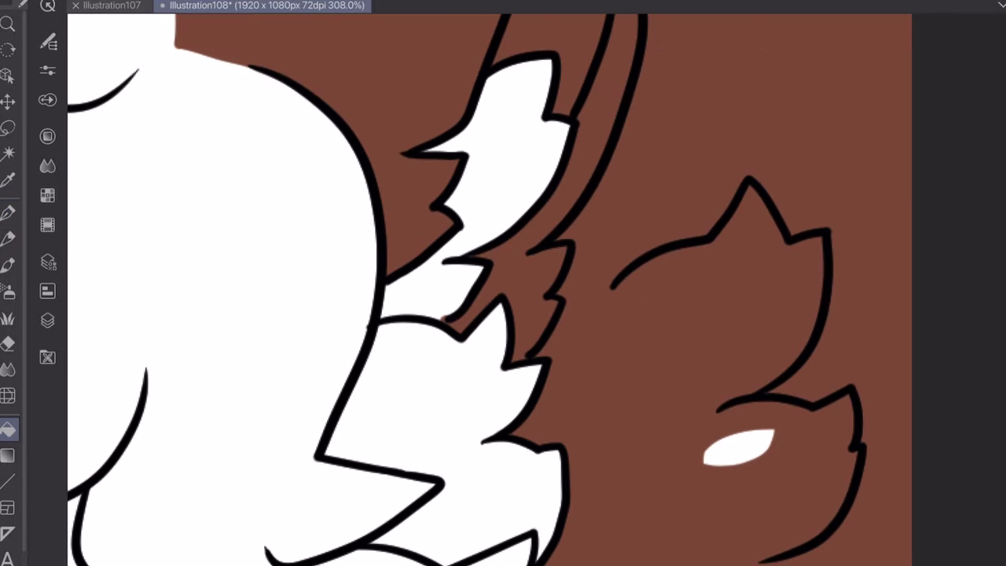
{"action": "key", "text": "ctrl+z"}
{"action": "key", "text": "ctrl+z"}
- Fill the small oval and the spiked patch behind the ear with reddish brown
{"action": "left_click", "coordinate": [738, 446]}
{"action": "left_click", "coordinate": [699, 330]}
{"action": "scroll", "coordinate": [700, 330], "scroll_direction": "down", "scroll_amount": 2}
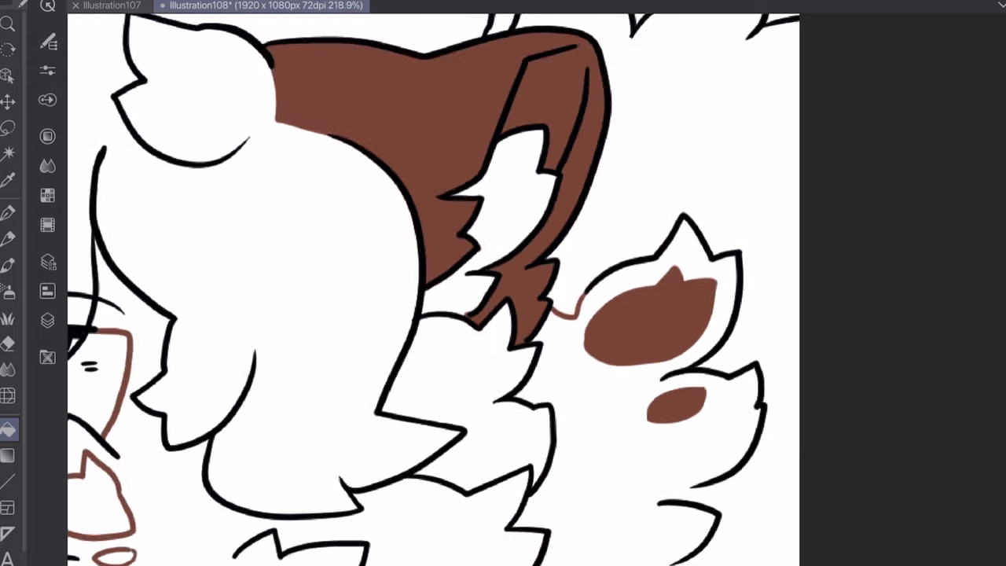
- Draw a boundary from the rear tuft to the canvas edge and fill the fur behind the ear with reddish brown
{"action": "key", "text": "p"}
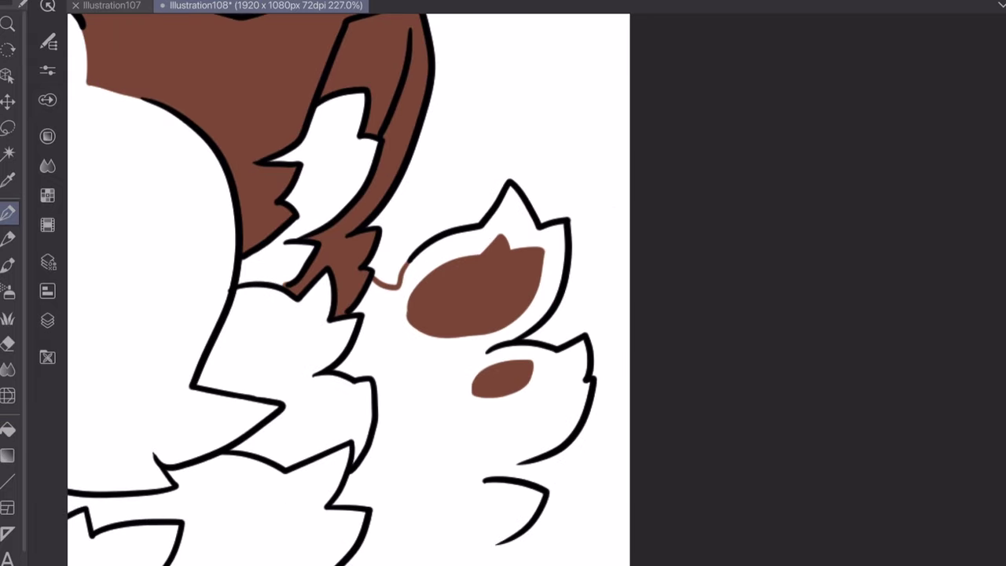
{"action": "left_click_drag", "start_coordinate": [586, 418], "coordinate": [629, 414]}
{"action": "key", "text": "g"}
{"action": "left_click", "coordinate": [503, 102]}
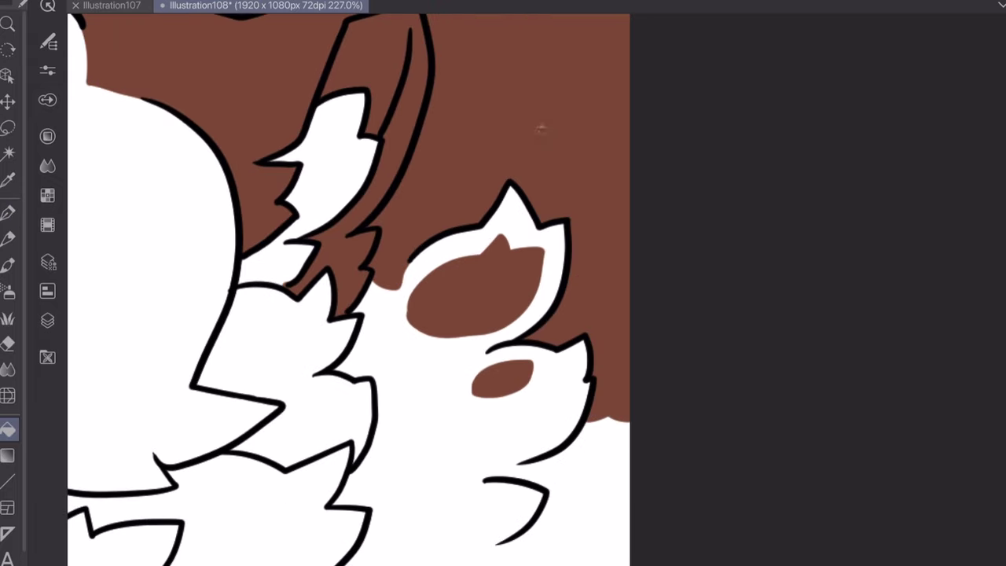
{"action": "scroll", "coordinate": [503, 102], "scroll_direction": "down", "scroll_amount": 2}
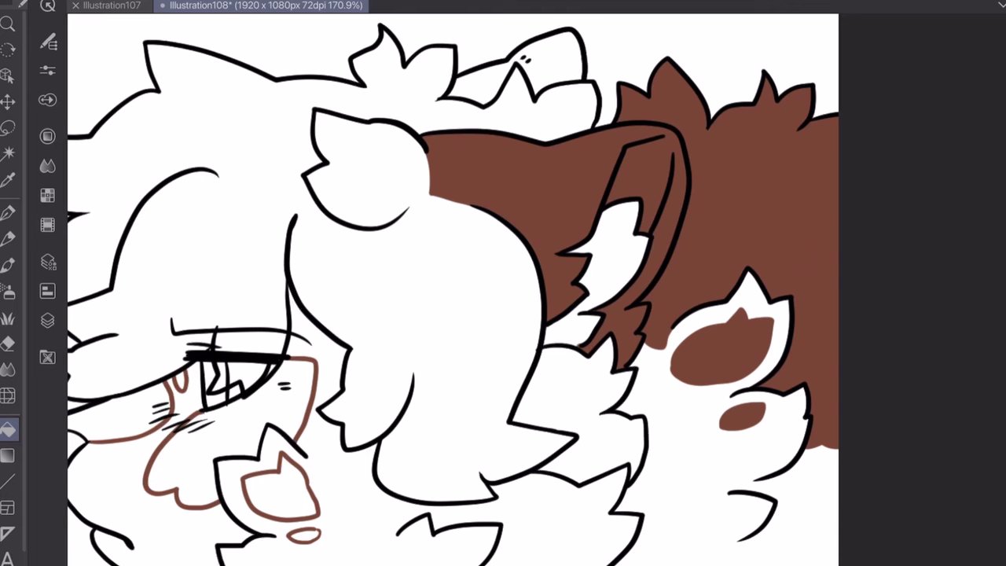
- Undo the brown fills and the boundary line at the canvas edge
{"action": "key", "text": "ctrl+z"}
{"action": "key", "text": "ctrl+z"}
{"action": "key", "text": "ctrl+z"}
{"action": "key", "text": "ctrl+z"}
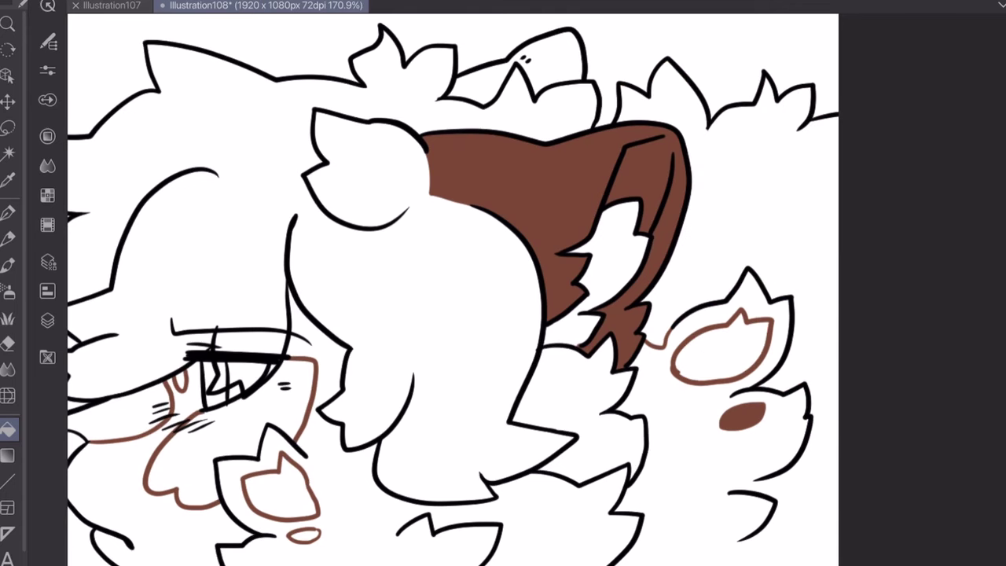
{"action": "key", "text": "ctrl+z"}
- Draw a brown boundary line from the lower rear tuft to the canvas edge
{"action": "scroll", "coordinate": [966, 373], "scroll_direction": "up", "scroll_amount": 2}
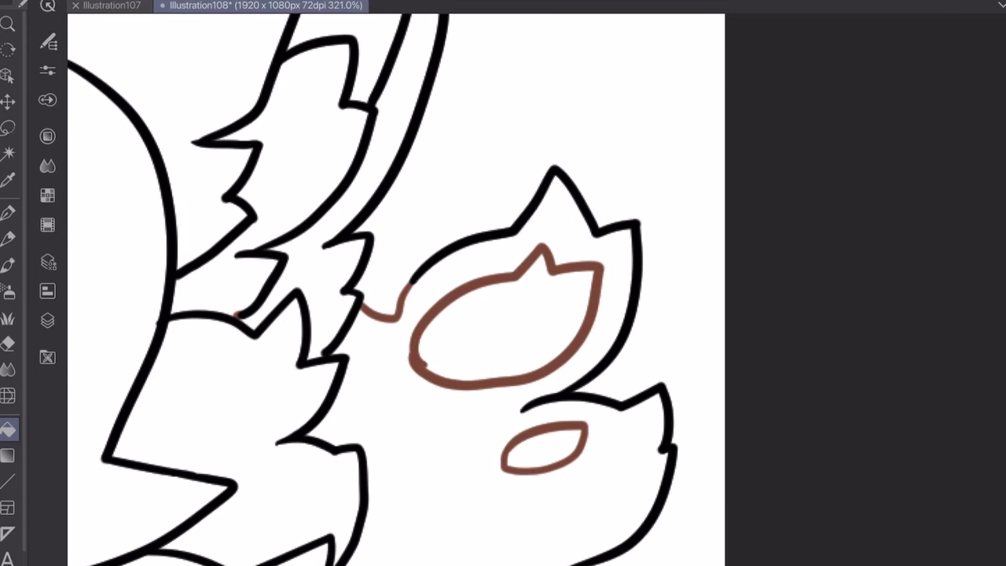
{"action": "key", "text": "p"}
{"action": "scroll", "coordinate": [396, 289], "scroll_direction": "up", "scroll_amount": 1}
{"action": "left_click_drag", "start_coordinate": [673, 493], "coordinate": [724, 477]}
{"action": "scroll", "coordinate": [396, 289], "scroll_direction": "down", "scroll_amount": 1}
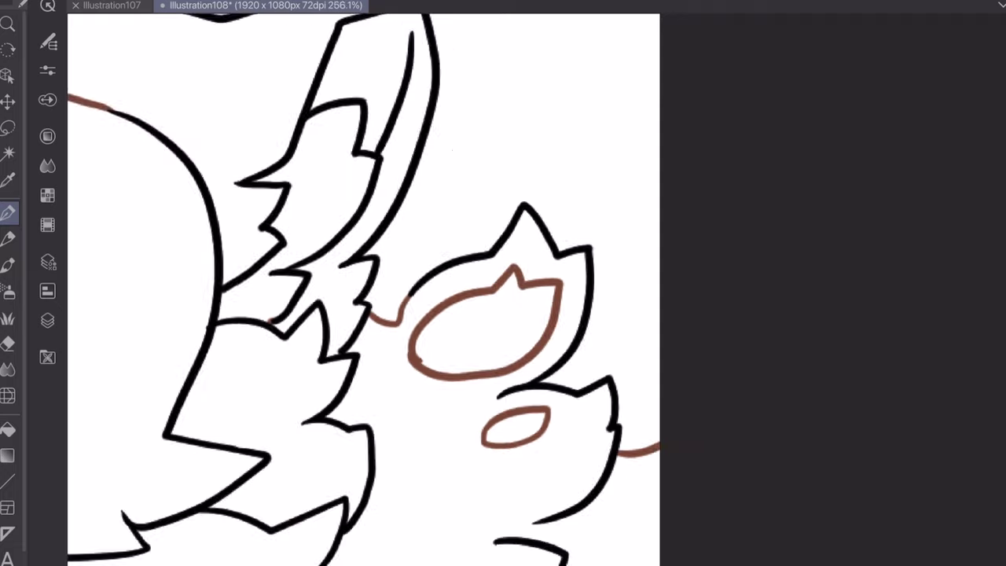
- Close the gap at the tip of the near ear's opening and outline a shallow patch along the ear's upper edge
{"action": "scroll", "coordinate": [396, 290], "scroll_direction": "up", "scroll_amount": 1}
{"action": "left_click_drag", "start_coordinate": [431, 184], "coordinate": [445, 214]}
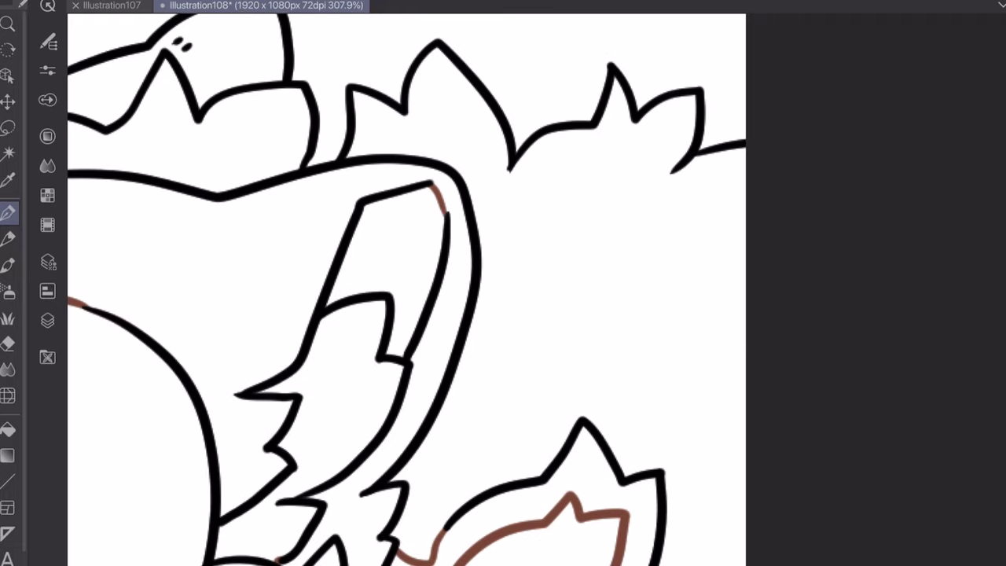
{"action": "mouse_move", "coordinate": [318, 173]}
{"action": "left_mouse_down"}
{"action": "mouse_move", "coordinate": [248, 220]}
{"action": "mouse_move", "coordinate": [157, 195]}
{"action": "left_mouse_up"}
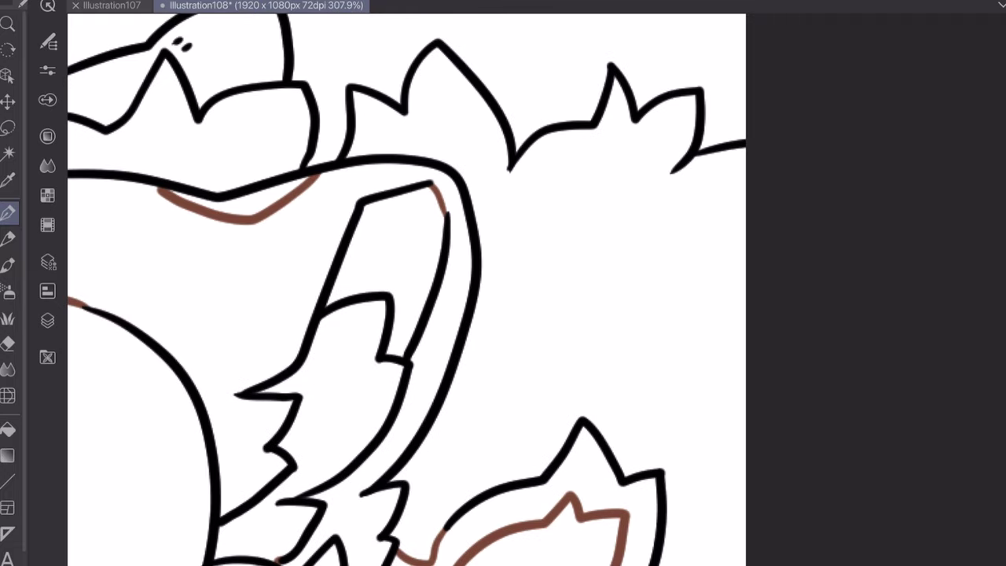
- Outline the brown markings inside the far ear: its tip band, its base and a small inner patch
{"action": "left_click_drag", "start_coordinate": [393, 283], "coordinate": [550, 396]}
{"action": "mouse_move", "coordinate": [330, 138]}
{"action": "left_mouse_down"}
{"action": "mouse_move", "coordinate": [384, 141]}
{"action": "mouse_move", "coordinate": [401, 197]}
{"action": "left_mouse_up"}
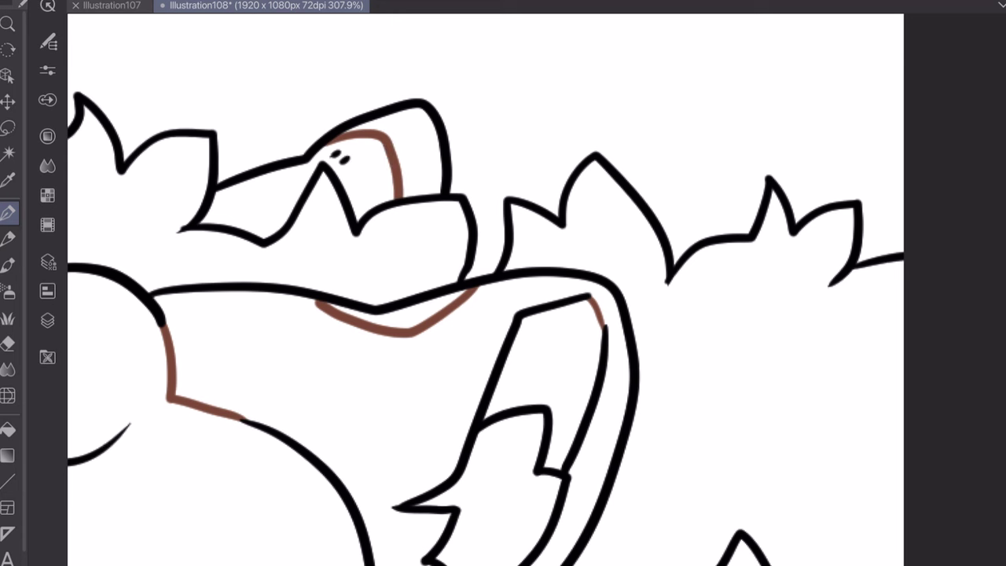
{"action": "left_click", "coordinate": [263, 176]}
{"action": "left_click_drag", "start_coordinate": [264, 174], "coordinate": [272, 234]}
{"action": "mouse_move", "coordinate": [330, 163]}
{"action": "left_mouse_down"}
{"action": "mouse_move", "coordinate": [358, 162]}
{"action": "mouse_move", "coordinate": [352, 209]}
{"action": "left_mouse_up"}
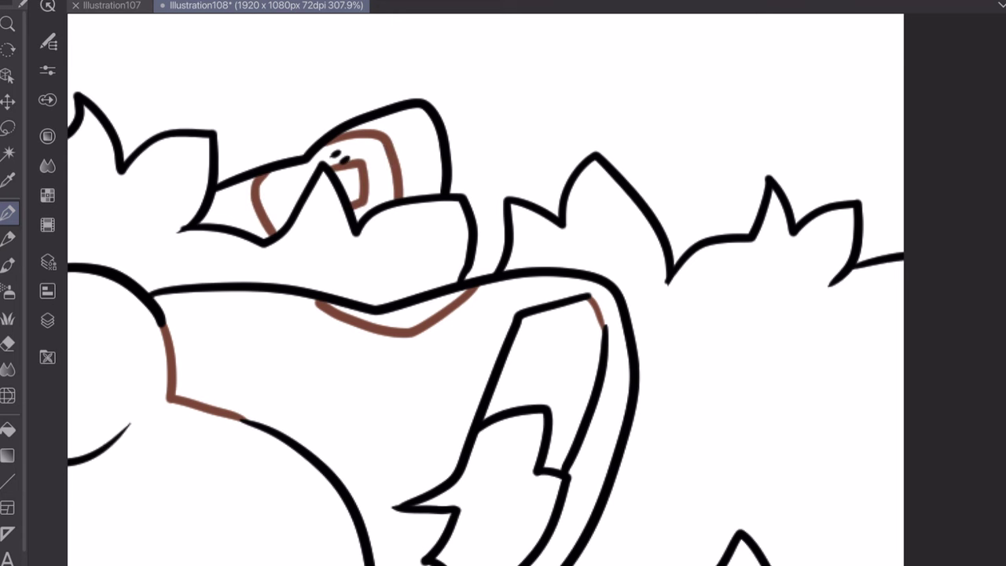
- Fill the far ear's inner patch, tip and base with reddish brown
{"action": "key", "text": "g"}
{"action": "left_click", "coordinate": [347, 182]}
{"action": "left_click", "coordinate": [416, 149]}
{"action": "left_click", "coordinate": [236, 211]}
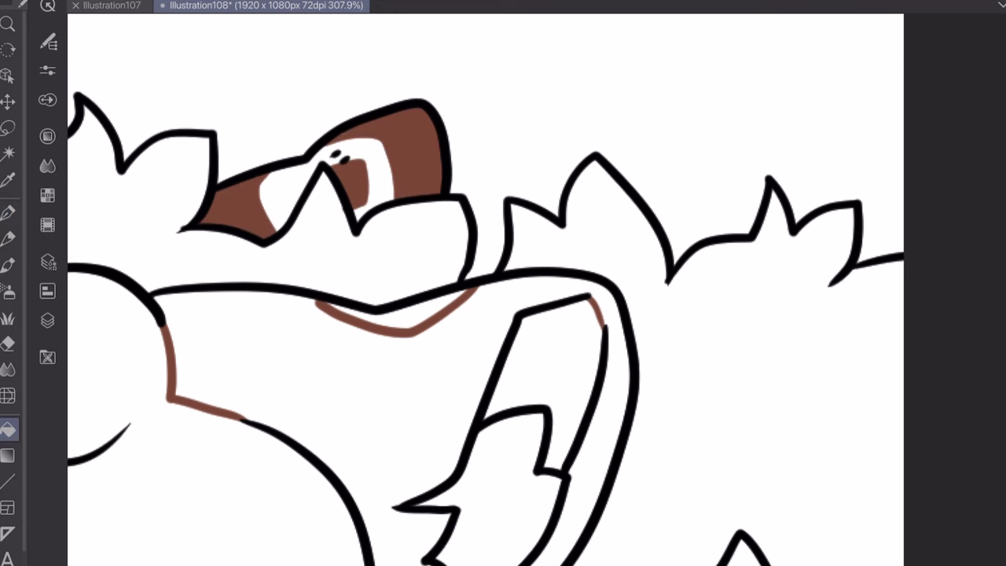
- Fill the near ear, the fur behind it and the spiked patch in the rear tuft with reddish brown
{"action": "left_click", "coordinate": [314, 377]}
{"action": "left_click", "coordinate": [727, 335]}
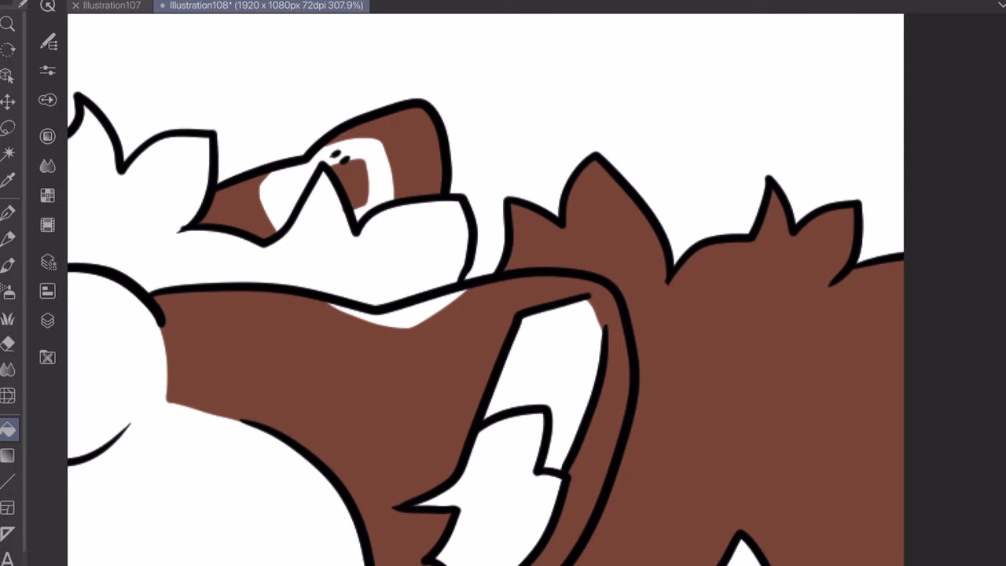
{"action": "scroll", "coordinate": [486, 289], "scroll_direction": "down", "scroll_amount": 2}
{"action": "left_click", "coordinate": [644, 338]}
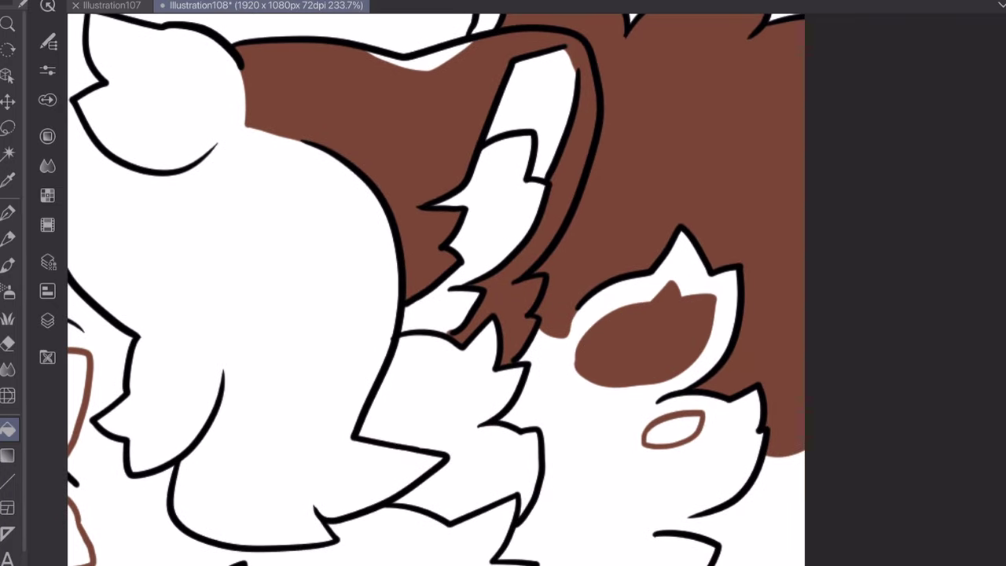
- Fill the small rear oval, the nose-bridge and under-eye markings, the spot beside the eye and both cheek patches with reddish brown
{"action": "left_click", "coordinate": [672, 429]}
{"action": "left_click_drag", "start_coordinate": [471, 314], "coordinate": [793, 196]}
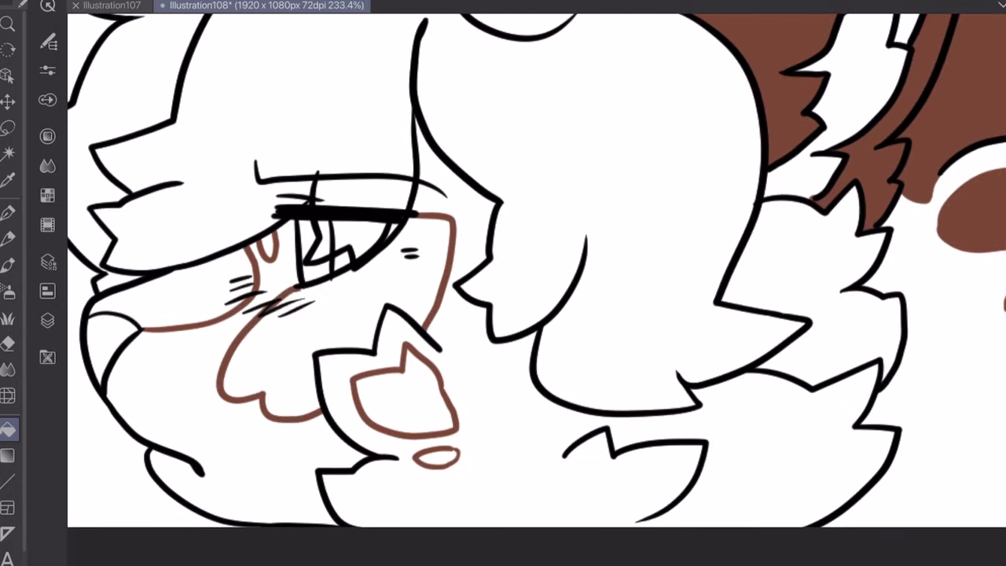
{"action": "left_click", "coordinate": [330, 353]}
{"action": "left_click", "coordinate": [405, 393]}
{"action": "left_click", "coordinate": [436, 457]}
{"action": "left_click", "coordinate": [188, 307]}
{"action": "left_click", "coordinate": [269, 245]}
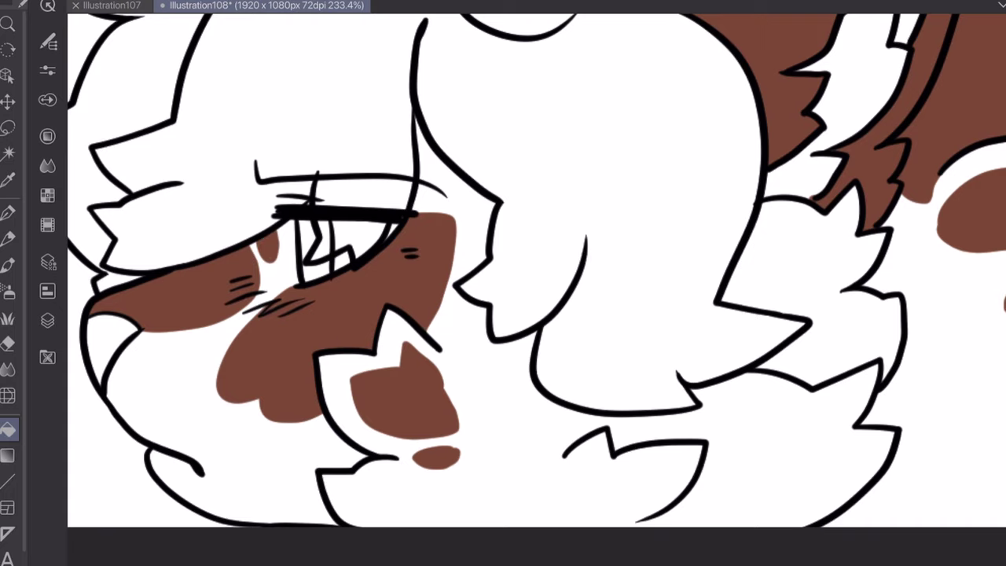
{"action": "scroll", "coordinate": [435, 353], "scroll_direction": "down", "scroll_amount": 5}
{"action": "scroll", "coordinate": [444, 338], "scroll_direction": "down", "scroll_amount": 1}
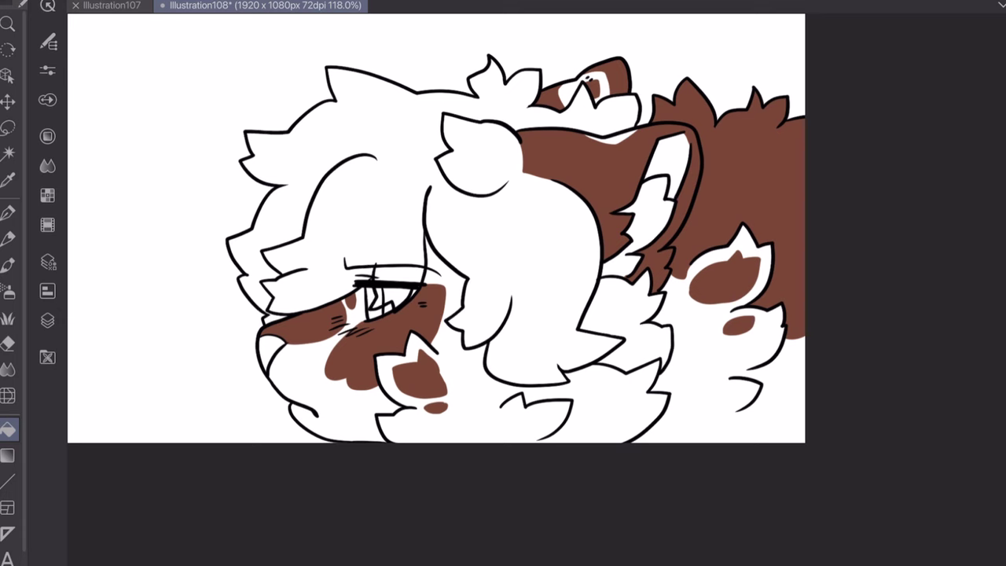
- Add a raster layer between the brown markings and the hidden sketch, and set the drawing colour to tan CDA174
{"action": "left_click", "coordinate": [47, 320]}
{"action": "left_click", "coordinate": [225, 123]}
{"action": "left_click", "coordinate": [108, 37]}
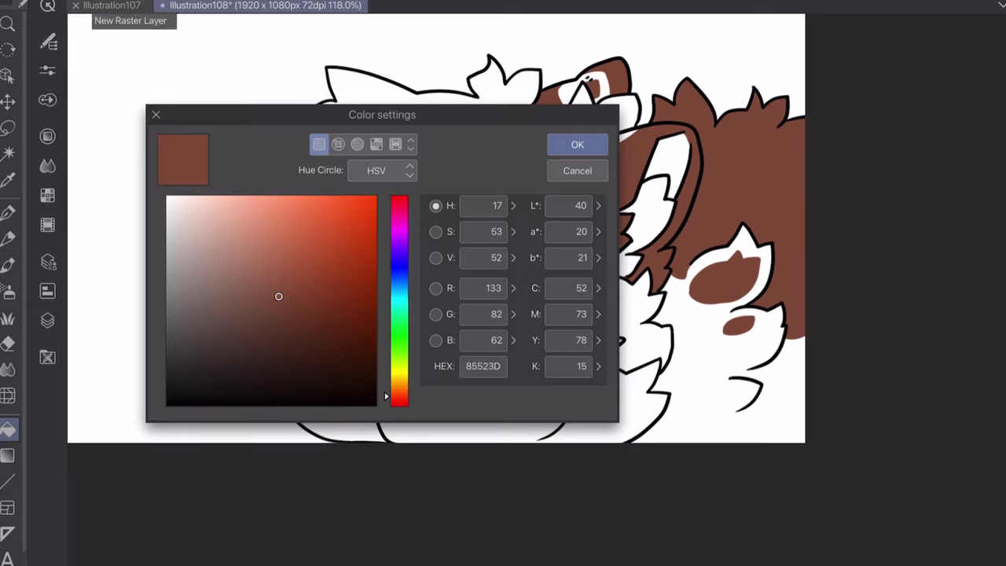
{"action": "left_click", "coordinate": [257, 235]}
{"action": "left_click", "coordinate": [399, 388]}
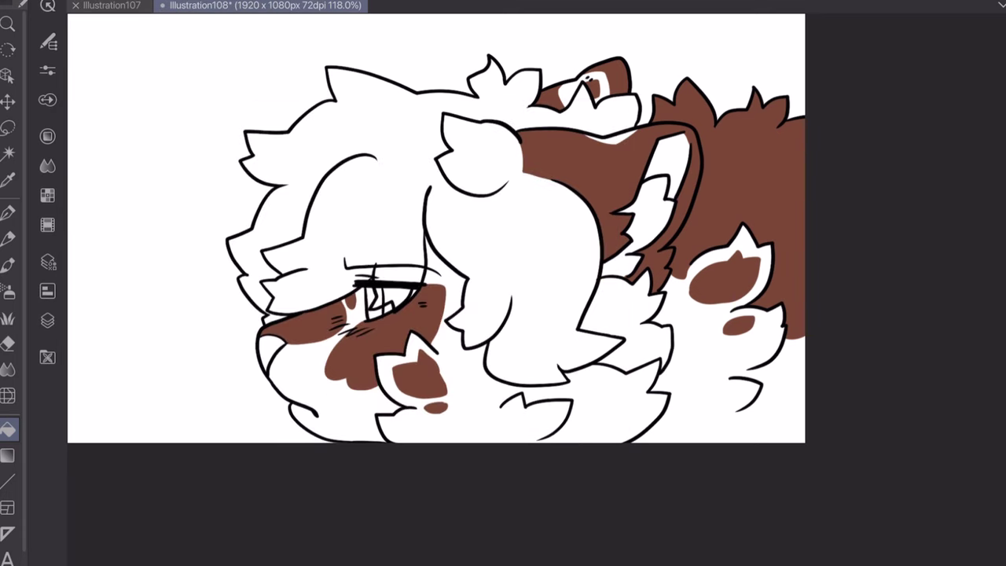
- Outline the tan area's edges between the nose-bridge and cheek markings, jaggedly across the chest fur, and along the rear fur's lower edge
{"action": "scroll", "coordinate": [502, 282], "scroll_direction": "up", "scroll_amount": 5}
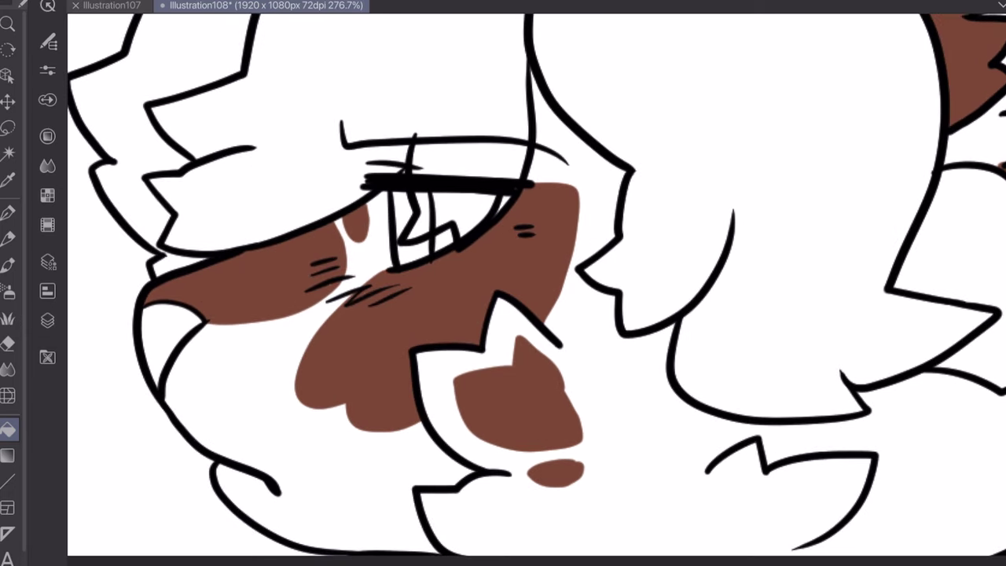
{"action": "key", "text": "p"}
{"action": "left_click_drag", "start_coordinate": [303, 311], "coordinate": [329, 322]}
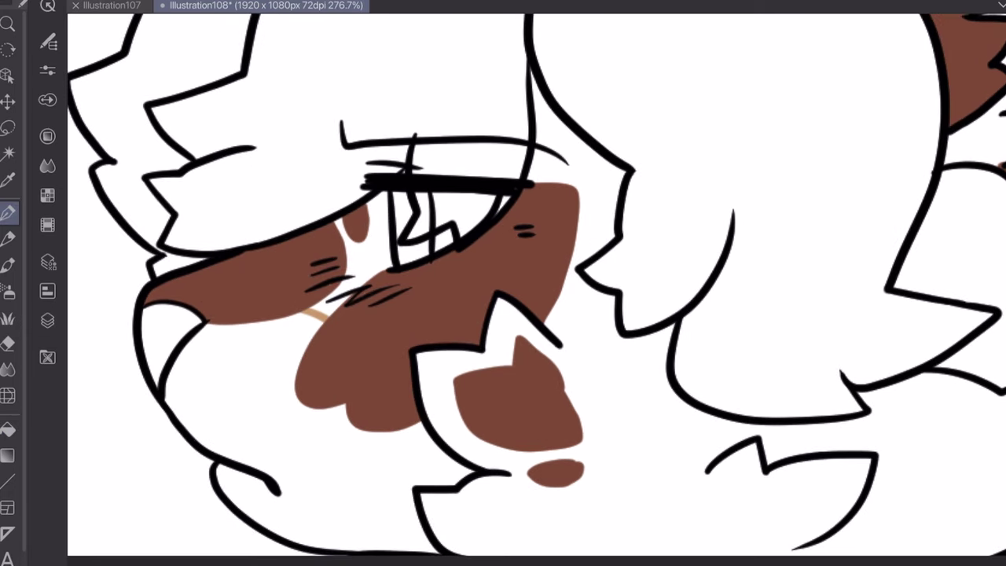
{"action": "scroll", "coordinate": [503, 283], "scroll_direction": "down", "scroll_amount": 3}
{"action": "left_click_drag", "start_coordinate": [707, 315], "coordinate": [314, 275]}
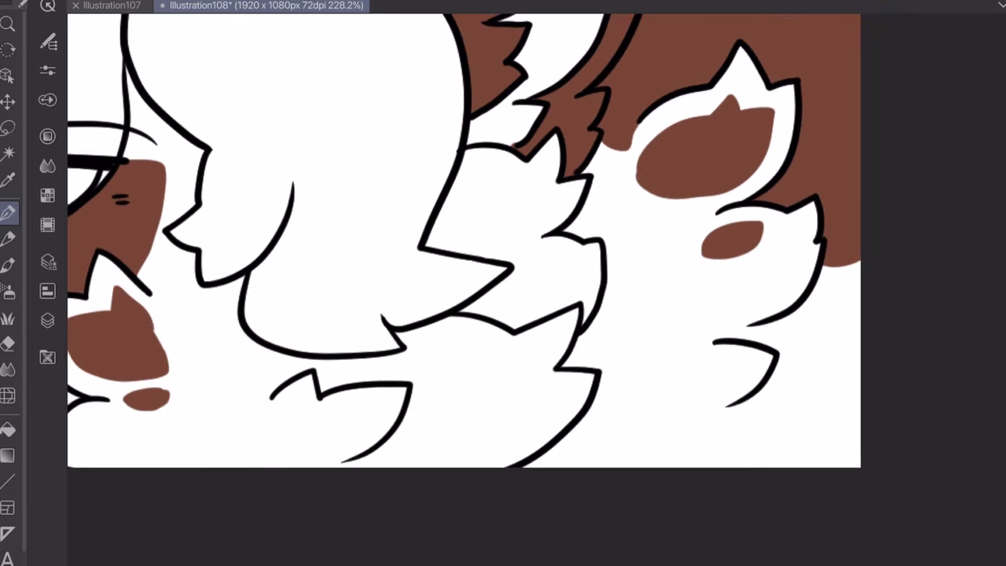
{"action": "mouse_move", "coordinate": [604, 298]}
{"action": "left_mouse_down"}
{"action": "mouse_move", "coordinate": [735, 269]}
{"action": "mouse_move", "coordinate": [786, 289]}
{"action": "mouse_move", "coordinate": [788, 310]}
{"action": "mouse_move", "coordinate": [723, 339]}
{"action": "left_mouse_up"}
{"action": "left_click_drag", "start_coordinate": [728, 406], "coordinate": [861, 377]}
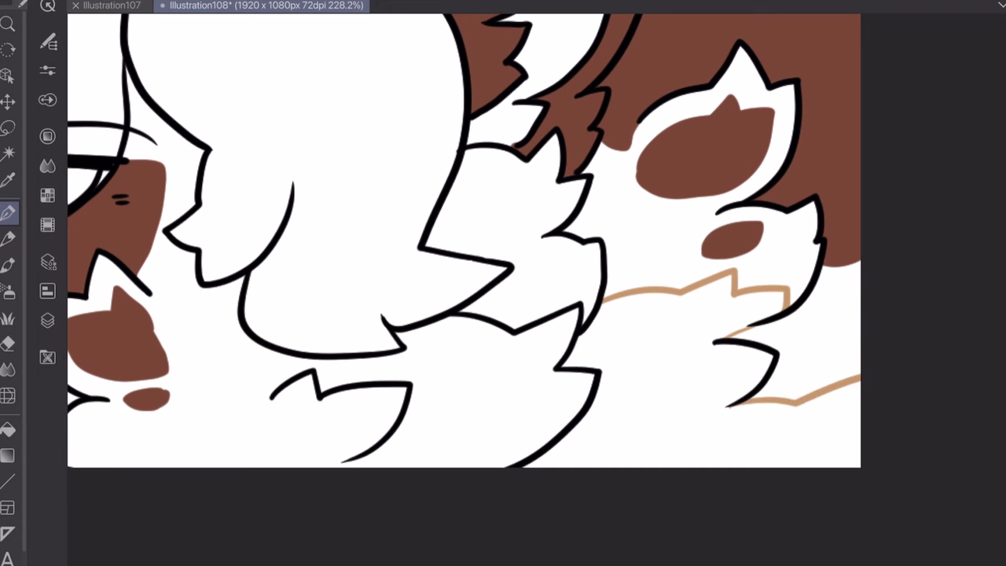
- Fill the rear fur around the brown patches, the neck tufts, the cheek and the area in front of the eye with tan
{"action": "key", "text": "g"}
{"action": "left_click", "coordinate": [825, 346]}
{"action": "left_click", "coordinate": [786, 157]}
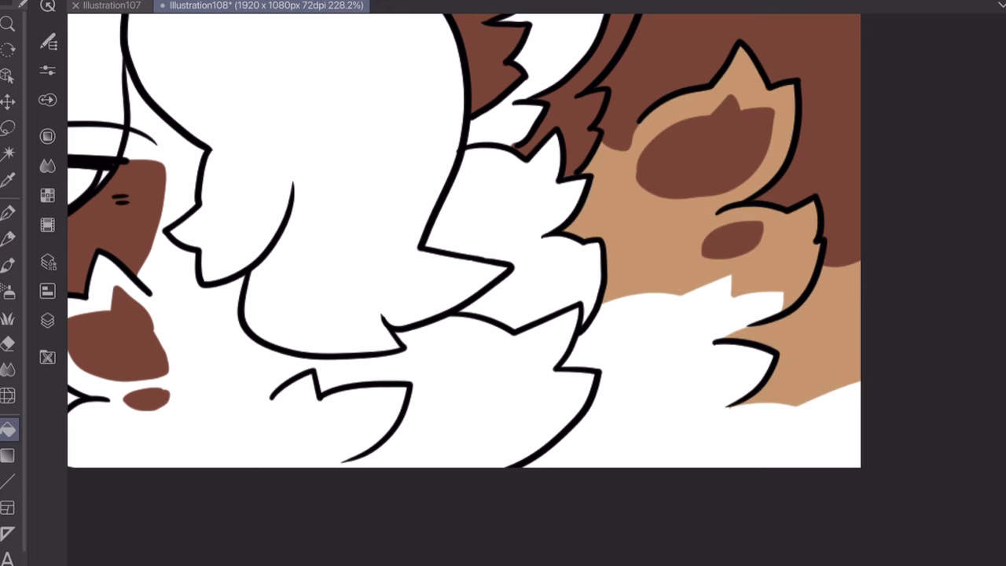
{"action": "left_click", "coordinate": [510, 204]}
{"action": "left_click", "coordinate": [315, 417]}
{"action": "scroll", "coordinate": [464, 236], "scroll_direction": "down", "scroll_amount": 2}
{"action": "left_click_drag", "start_coordinate": [314, 236], "coordinate": [629, 275]}
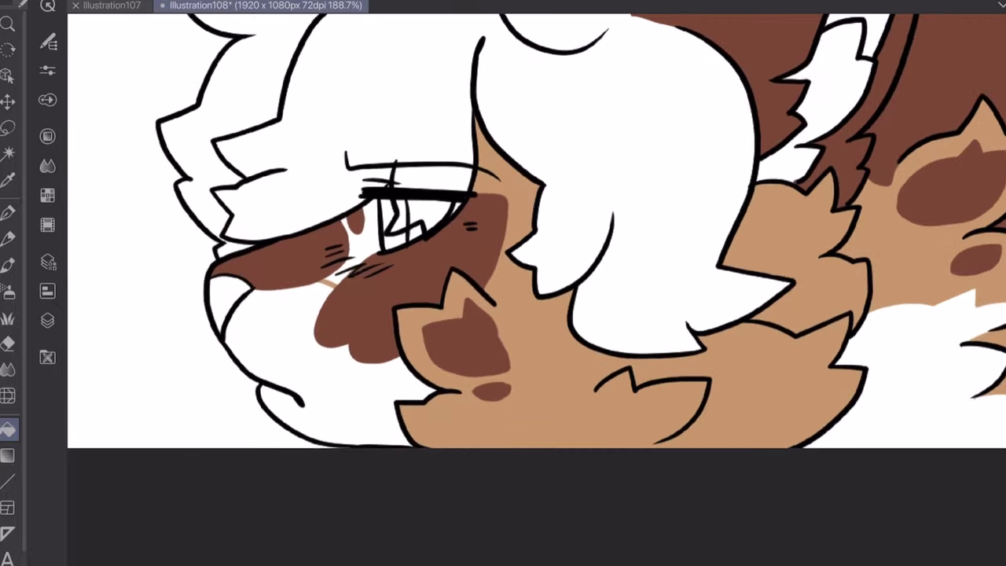
{"action": "left_click", "coordinate": [355, 223]}
{"action": "left_click", "coordinate": [326, 279]}
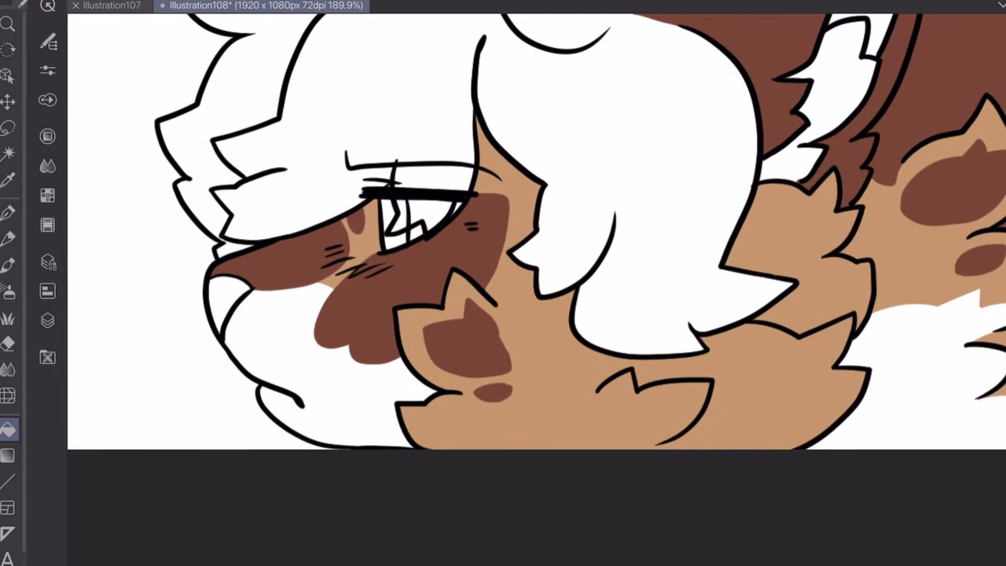
{"action": "scroll", "coordinate": [503, 236], "scroll_direction": "down", "scroll_amount": 2}
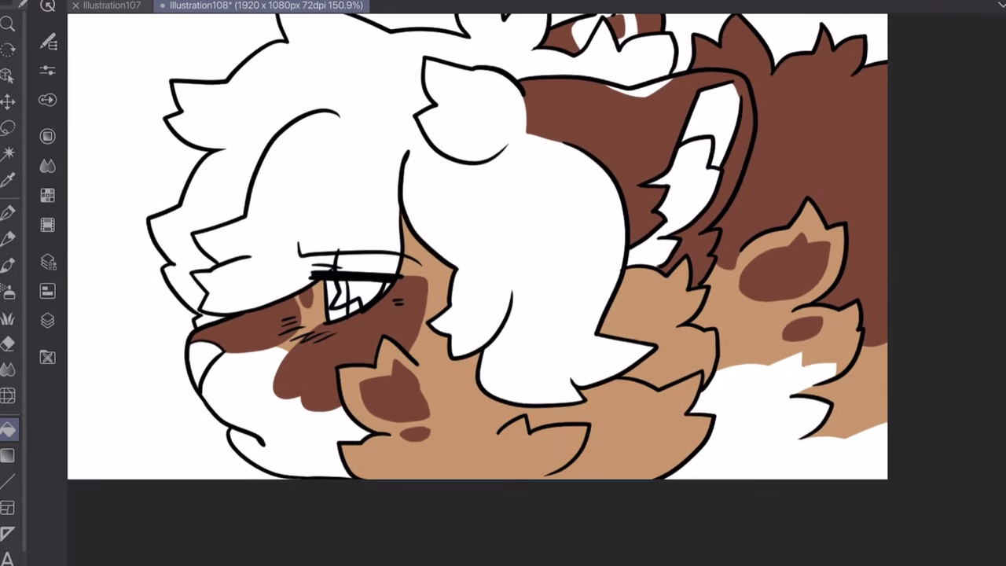
- Add a raster layer directly above the hidden sketch layer and set the drawing colour to light blue 85E1FF
{"action": "left_click", "coordinate": [47, 320]}
{"action": "left_click", "coordinate": [204, 153]}
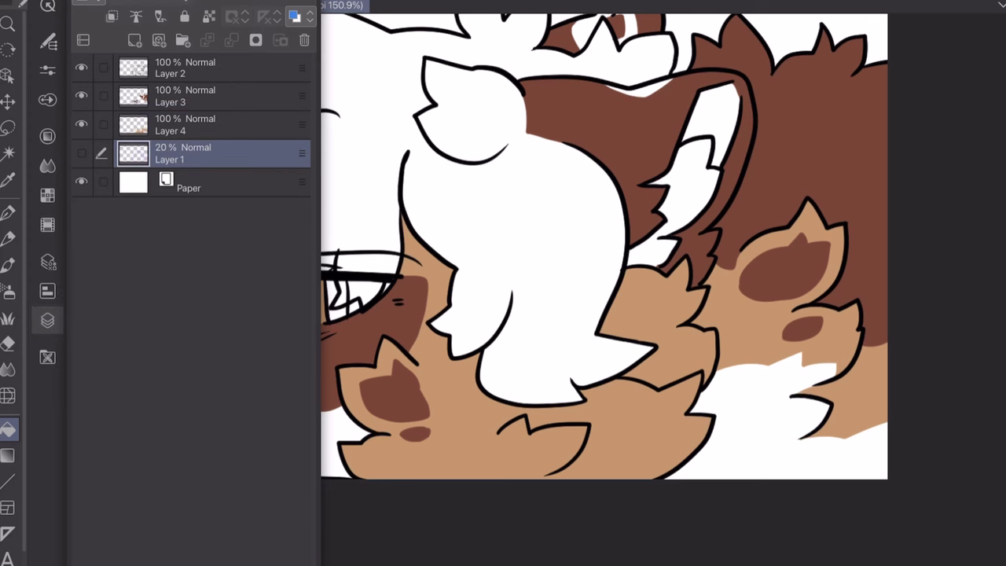
{"action": "left_click", "coordinate": [135, 40]}
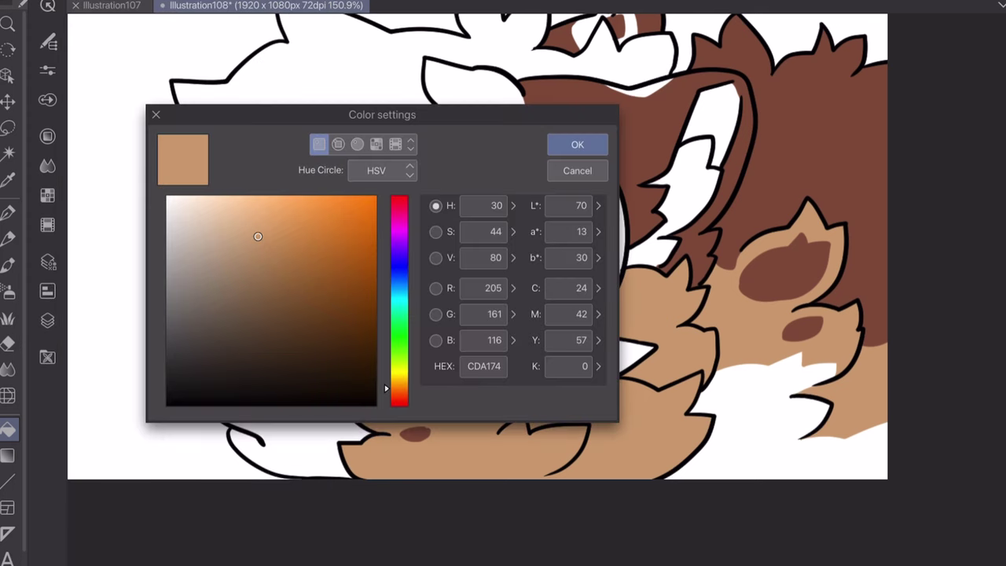
{"action": "left_click", "coordinate": [399, 291]}
{"action": "mouse_move", "coordinate": [258, 236]}
{"action": "left_mouse_down"}
{"action": "mouse_move", "coordinate": [278, 194]}
{"action": "mouse_move", "coordinate": [266, 195]}
{"action": "left_mouse_up"}
{"action": "key", "text": "Return"}
- Fill the iris segments, the near ear's upper inner section and the nose with light blue
{"action": "left_click_drag", "start_coordinate": [330, 306], "coordinate": [344, 317]}
{"action": "left_click_drag", "start_coordinate": [326, 283], "coordinate": [333, 305]}
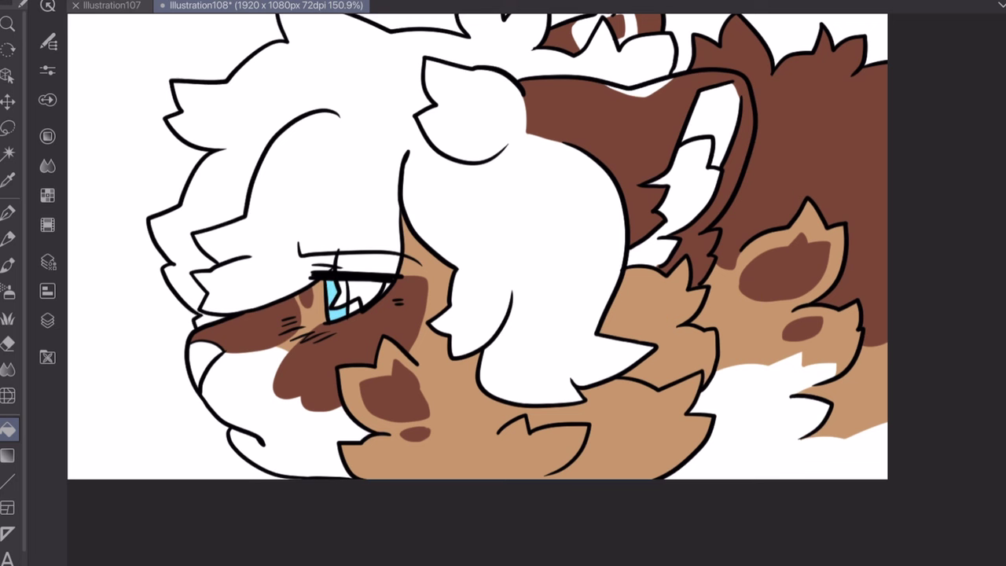
{"action": "left_click", "coordinate": [711, 117]}
{"action": "left_click", "coordinate": [201, 357]}
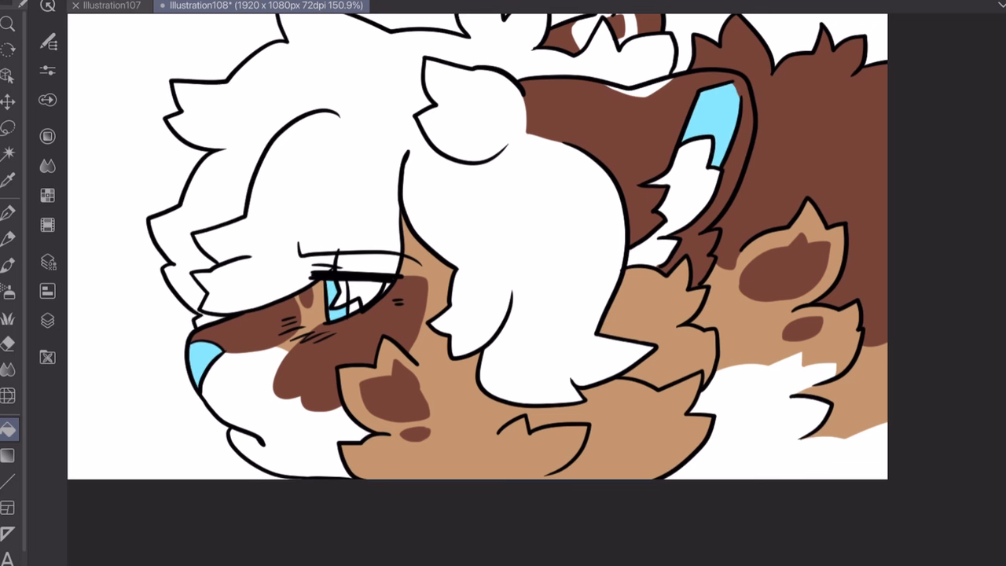
{"action": "scroll", "coordinate": [576, 370], "scroll_direction": "down", "scroll_amount": 3}
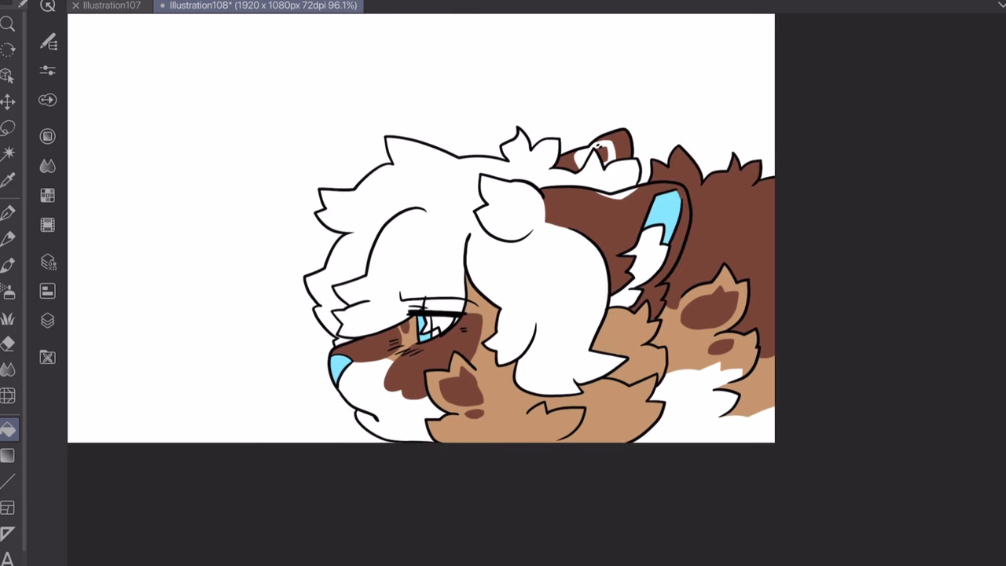
- Hide the paper layer to check the eye for unfilled areas, and show it again
{"action": "scroll", "coordinate": [435, 354], "scroll_direction": "up", "scroll_amount": 4}
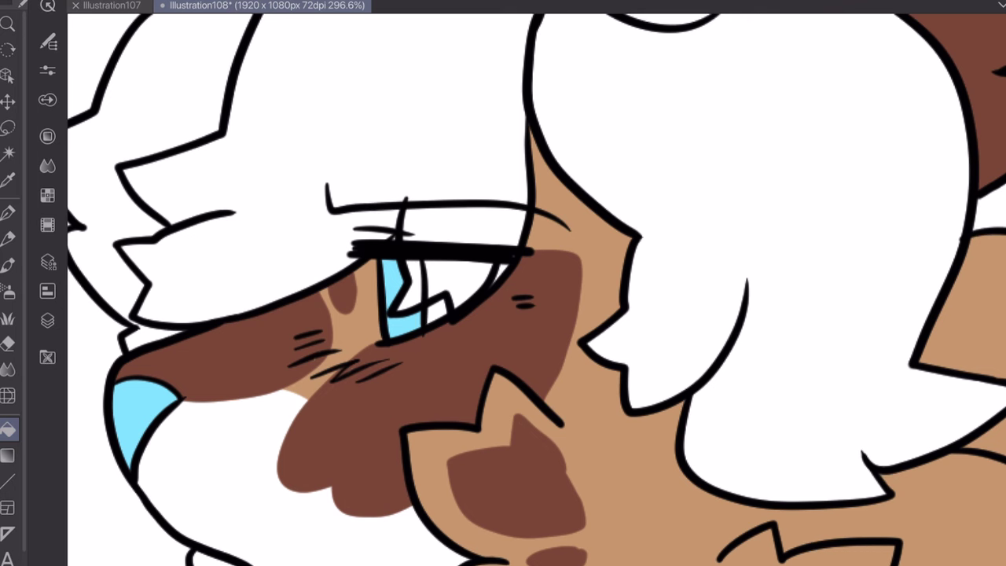
{"action": "left_click", "coordinate": [47, 320]}
{"action": "left_click", "coordinate": [81, 210]}
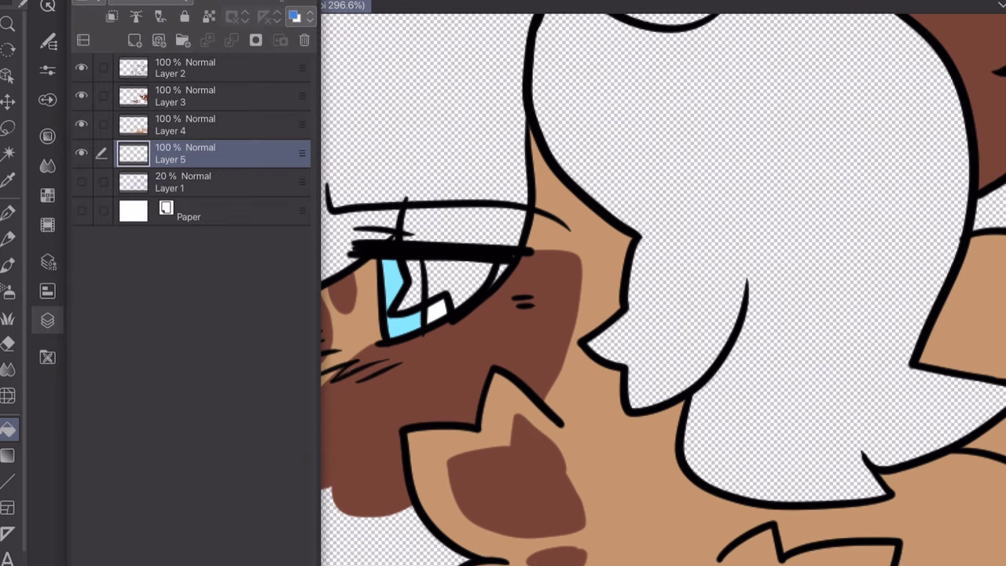
{"action": "left_click", "coordinate": [47, 320]}
{"action": "left_click", "coordinate": [8, 237]}
{"action": "left_click", "coordinate": [47, 319]}
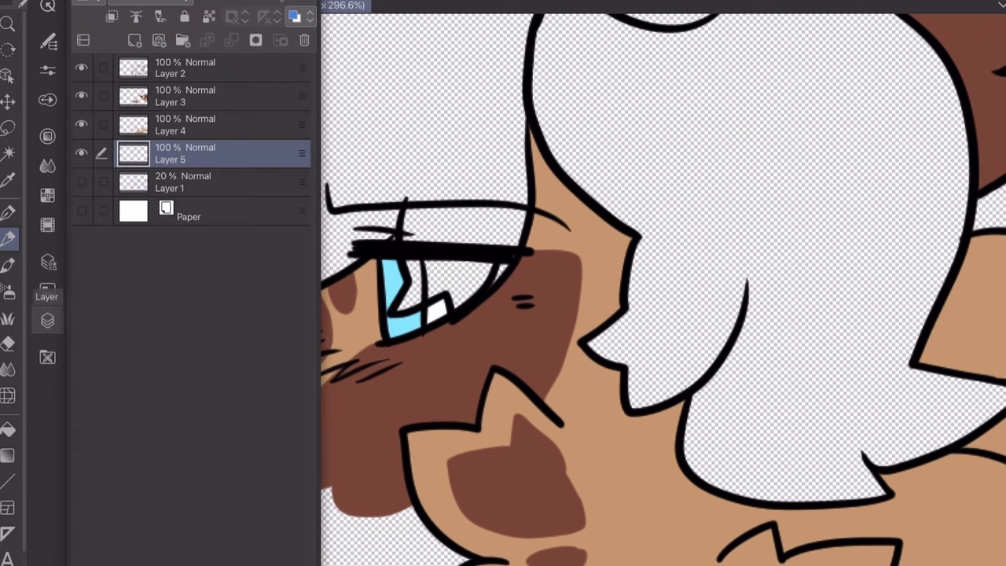
{"action": "left_click", "coordinate": [81, 211]}
{"action": "left_click", "coordinate": [47, 320]}
{"action": "scroll", "coordinate": [503, 283], "scroll_direction": "down", "scroll_amount": 5}
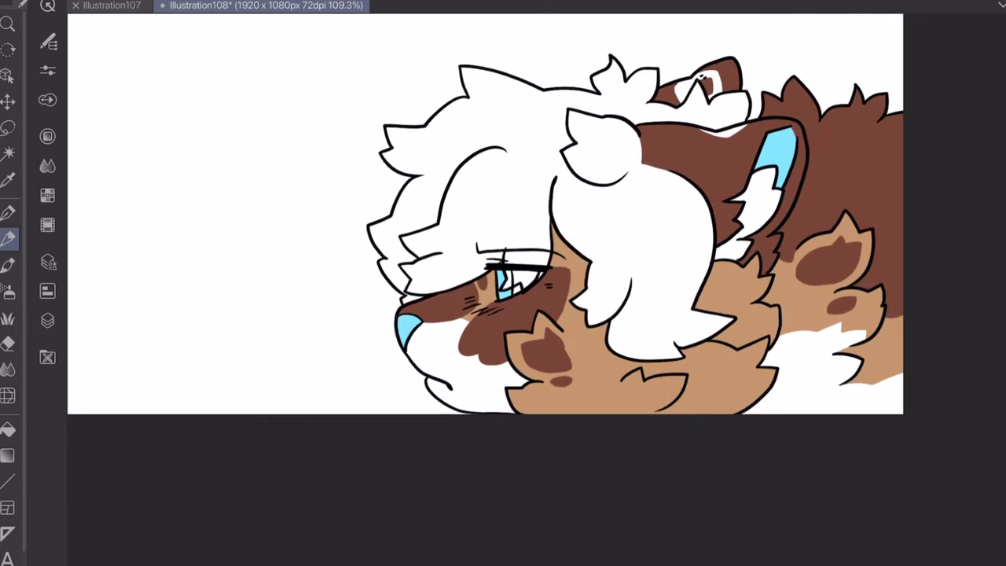
- Select the blank background around the character, invert the selection and add a raster layer directly above the hidden sketch layer
{"action": "key", "text": "w"}
{"action": "left_click", "coordinate": [157, 94]}
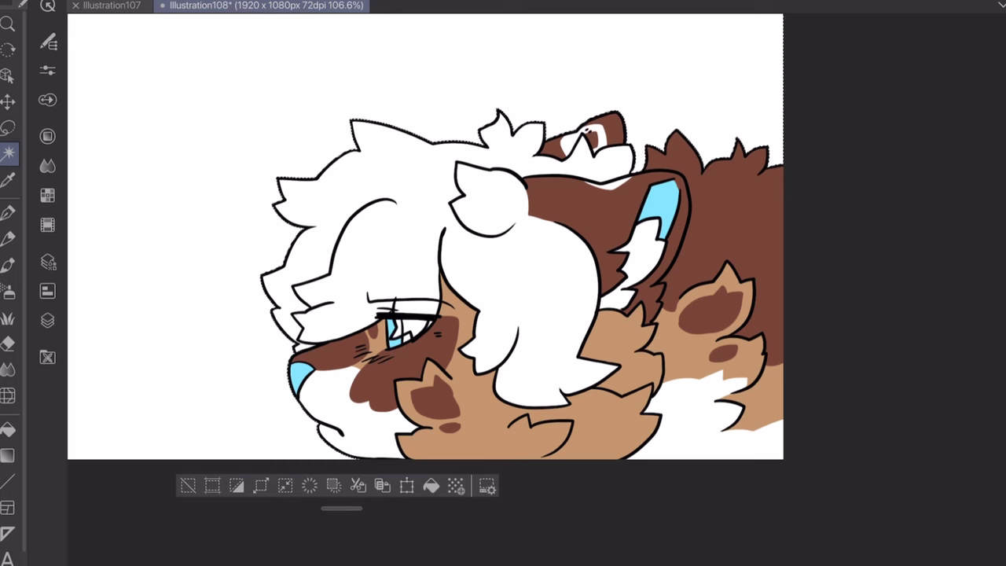
{"action": "left_click", "coordinate": [48, 320]}
{"action": "left_click", "coordinate": [189, 182]}
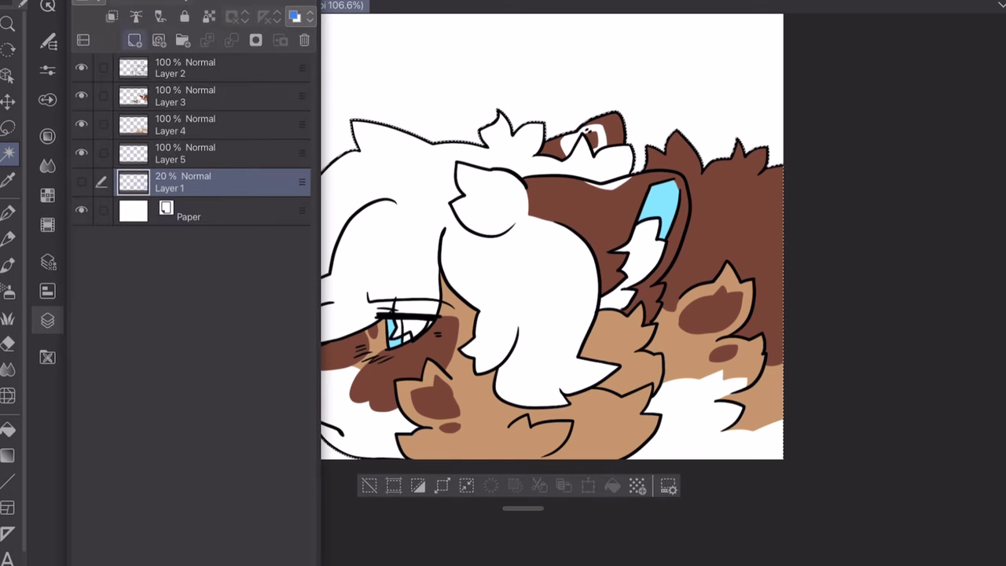
{"action": "left_click", "coordinate": [135, 40]}
{"action": "left_click", "coordinate": [48, 320]}
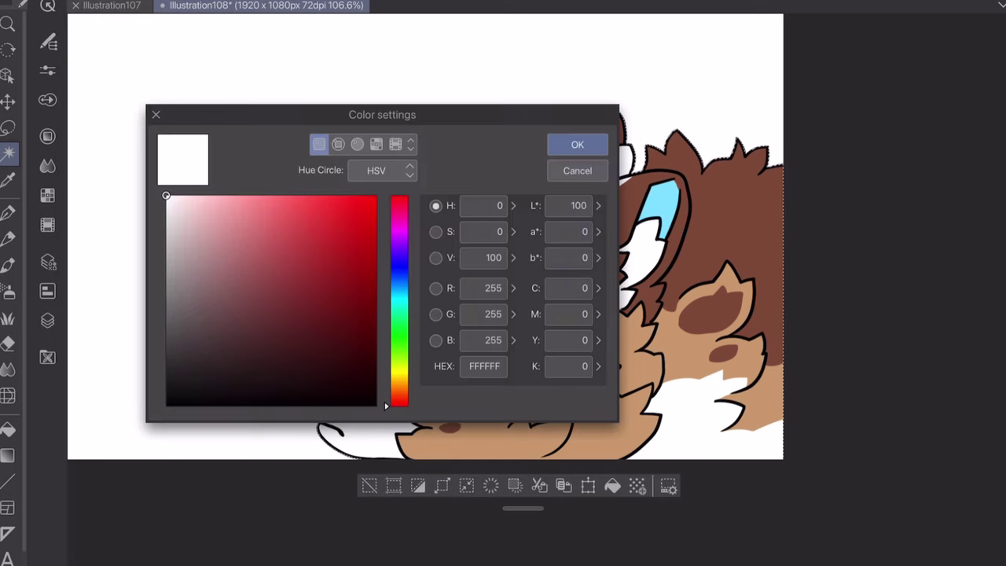
- Set the drawing colour to beige E5D1BB and fill the selected character silhouette with it on the new base layer
{"action": "left_click", "coordinate": [398, 386]}
{"action": "left_click", "coordinate": [220, 213]}
{"action": "left_click", "coordinate": [207, 212]}
{"action": "left_click", "coordinate": [203, 217]}
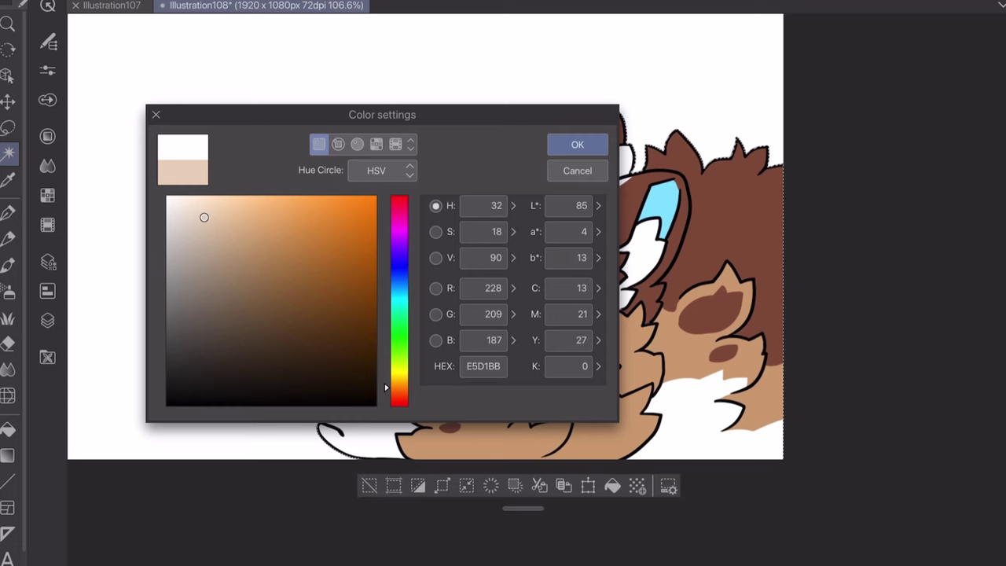
{"action": "left_click", "coordinate": [577, 145]}
{"action": "left_click", "coordinate": [8, 429]}
{"action": "left_click", "coordinate": [48, 40]}
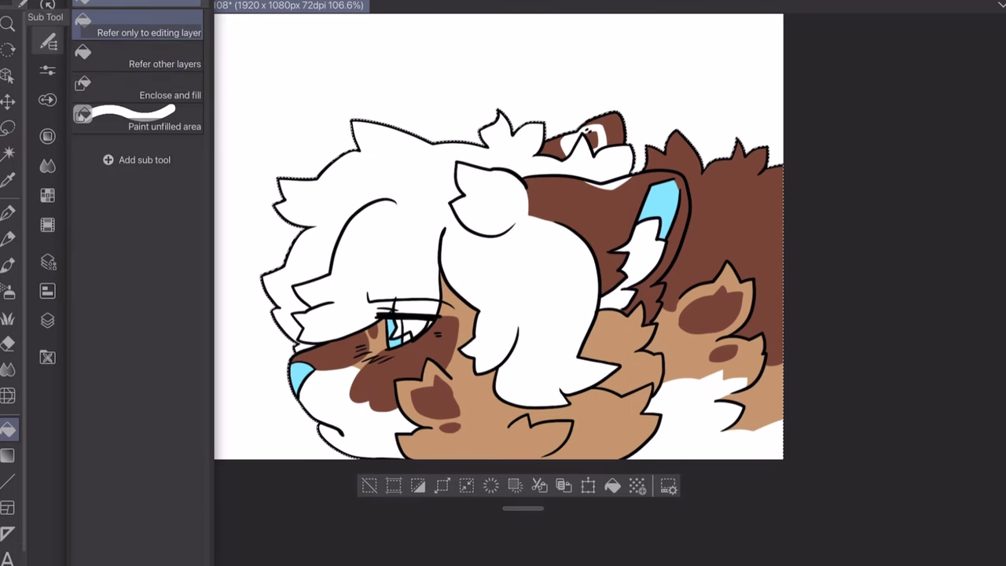
{"action": "left_click", "coordinate": [48, 41]}
{"action": "left_click", "coordinate": [408, 206]}
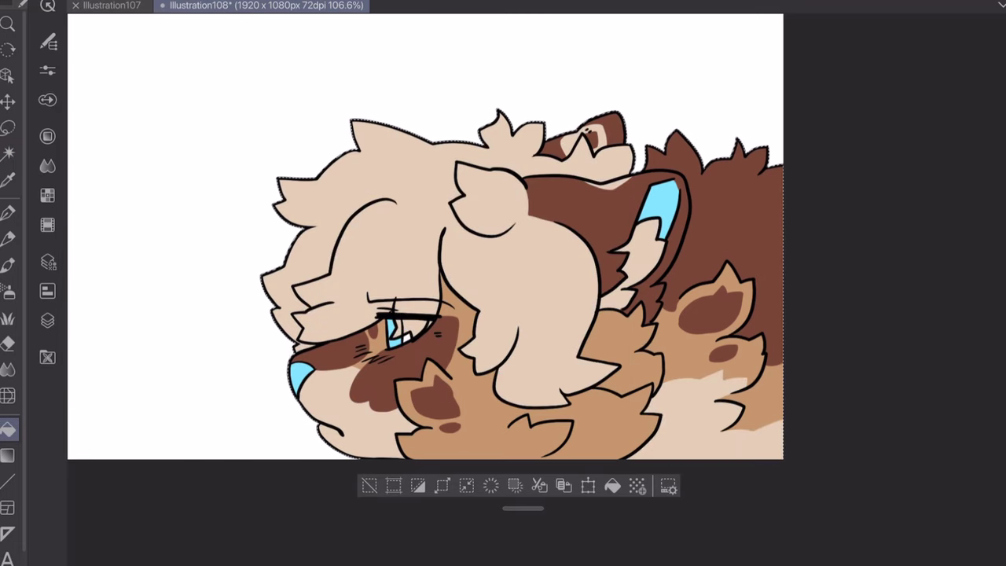
- Refill the character silhouette with a lighter cream beige and clear the selection
{"action": "left_click", "coordinate": [197, 205]}
{"action": "left_click", "coordinate": [577, 145]}
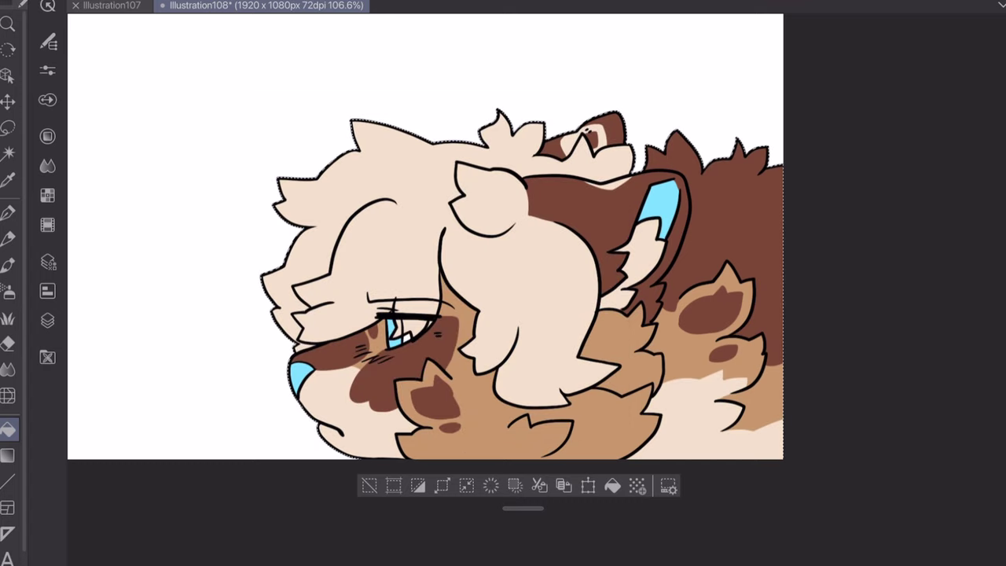
{"action": "left_click", "coordinate": [47, 320]}
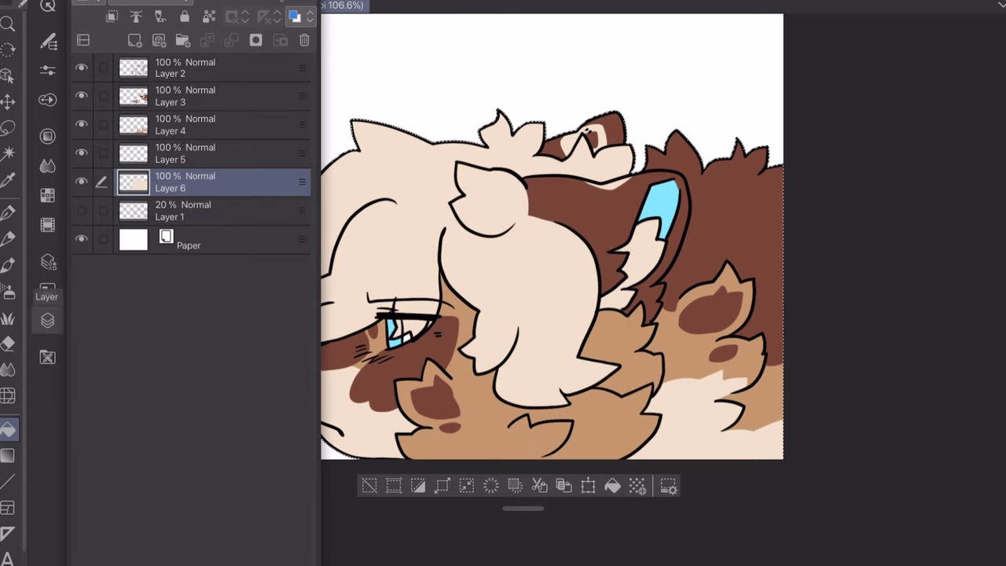
{"action": "left_click", "coordinate": [47, 320]}
{"action": "key", "text": "ctrl+d"}
- Make the light blue layer, Layer 5, active and lock its transparent pixels
{"action": "left_click", "coordinate": [47, 319]}
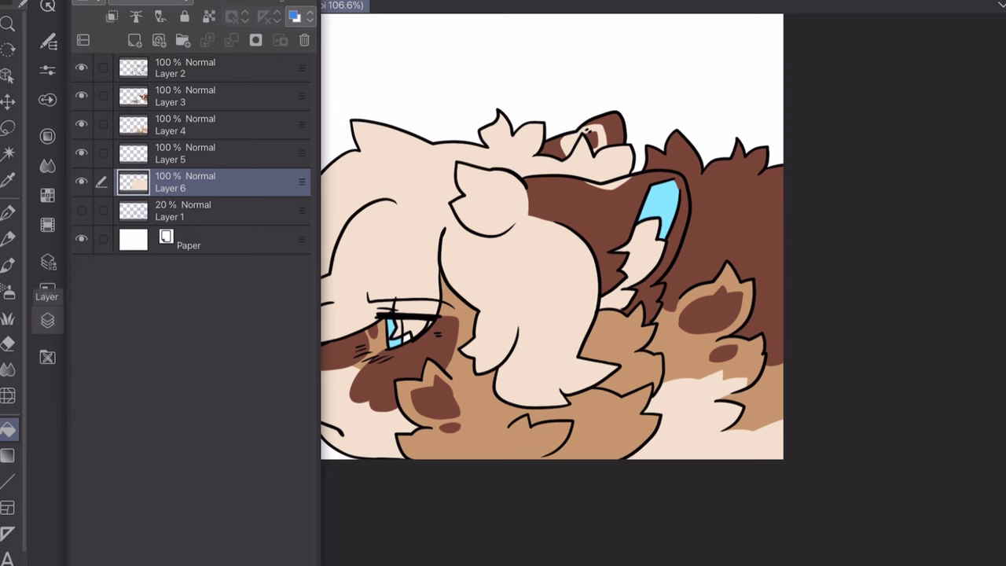
{"action": "left_click", "coordinate": [212, 153]}
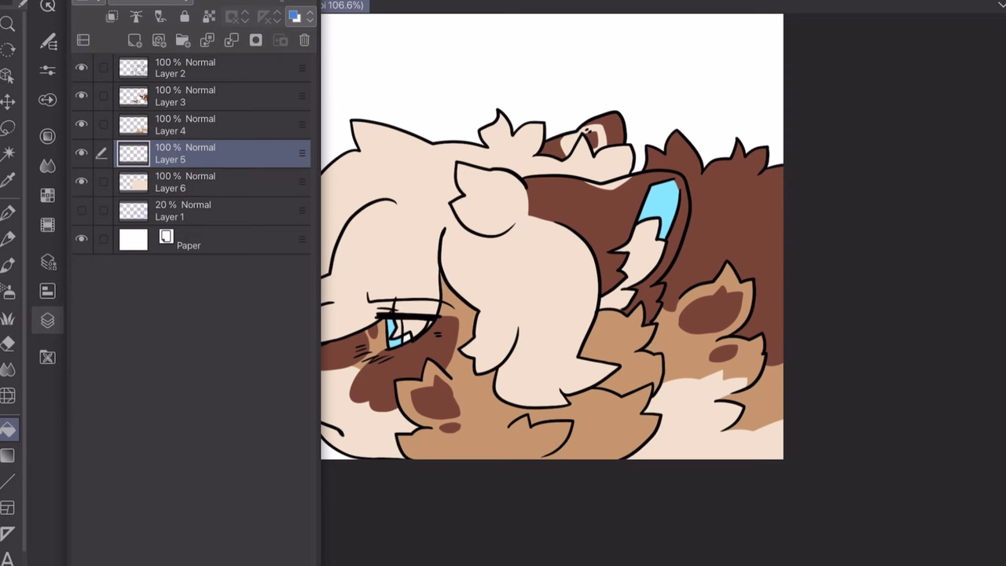
{"action": "left_click", "coordinate": [209, 16]}
{"action": "left_click", "coordinate": [47, 320]}
- Set the drawing colour to medium blue 5E96E8 and paint shadows on the upper iris and the lower part of the nose
{"action": "scroll", "coordinate": [424, 330], "scroll_direction": "up", "scroll_amount": 5}
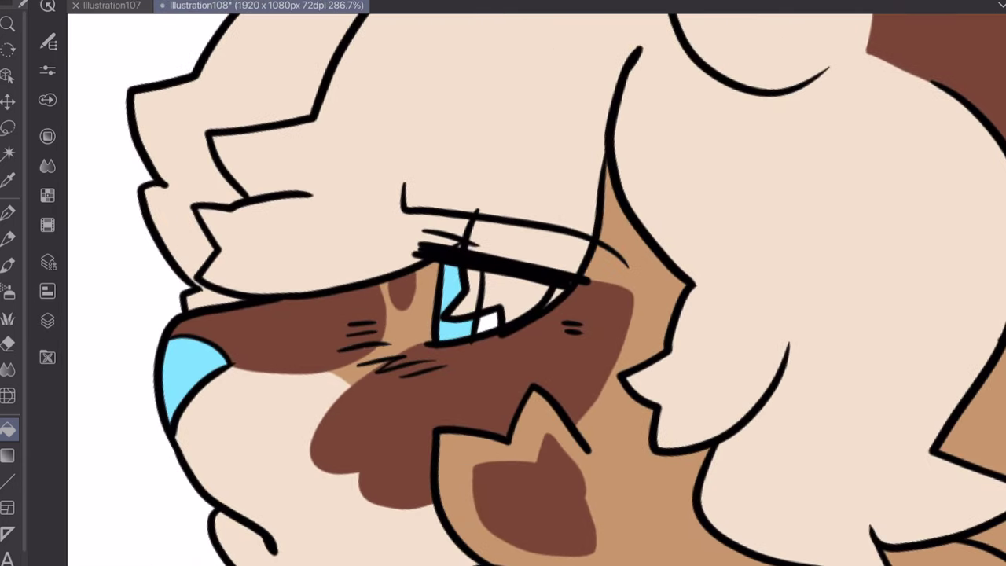
{"action": "left_click", "coordinate": [449, 243], "text": "alt"}
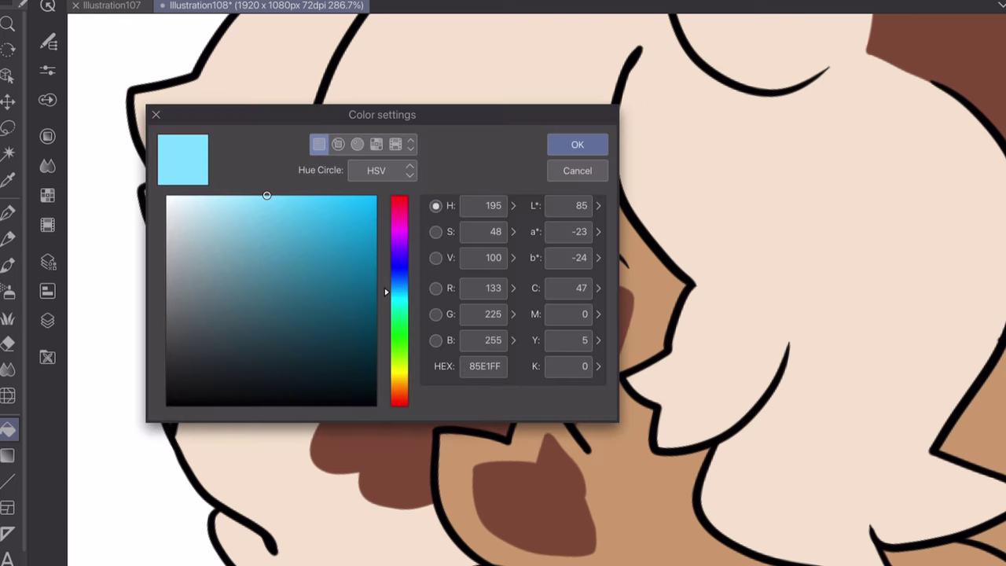
{"action": "left_click", "coordinate": [293, 212]}
{"action": "key", "text": "Return"}
{"action": "key", "text": "p"}
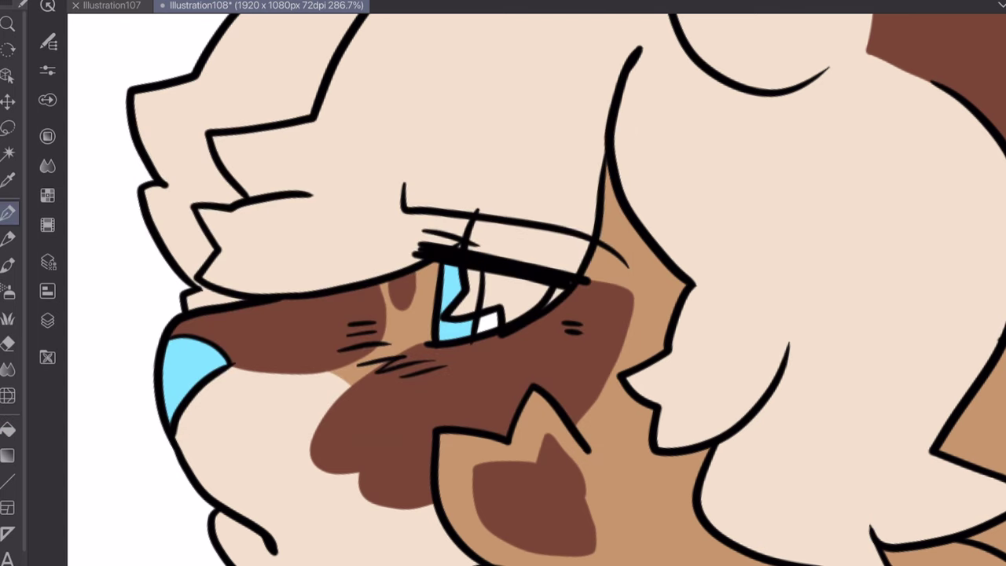
{"action": "left_click_drag", "start_coordinate": [454, 287], "coordinate": [450, 266]}
{"action": "left_click_drag", "start_coordinate": [446, 323], "coordinate": [495, 316]}
{"action": "key", "text": "ctrl+z"}
{"action": "left_click_drag", "start_coordinate": [446, 288], "coordinate": [471, 325]}
{"action": "mouse_move", "coordinate": [225, 360]}
{"action": "left_mouse_down"}
{"action": "mouse_move", "coordinate": [164, 381]}
{"action": "mouse_move", "coordinate": [166, 416]}
{"action": "left_mouse_up"}
{"action": "mouse_move", "coordinate": [195, 369]}
{"action": "left_mouse_down"}
{"action": "mouse_move", "coordinate": [165, 399]}
{"action": "mouse_move", "coordinate": [165, 388]}
{"action": "left_mouse_up"}
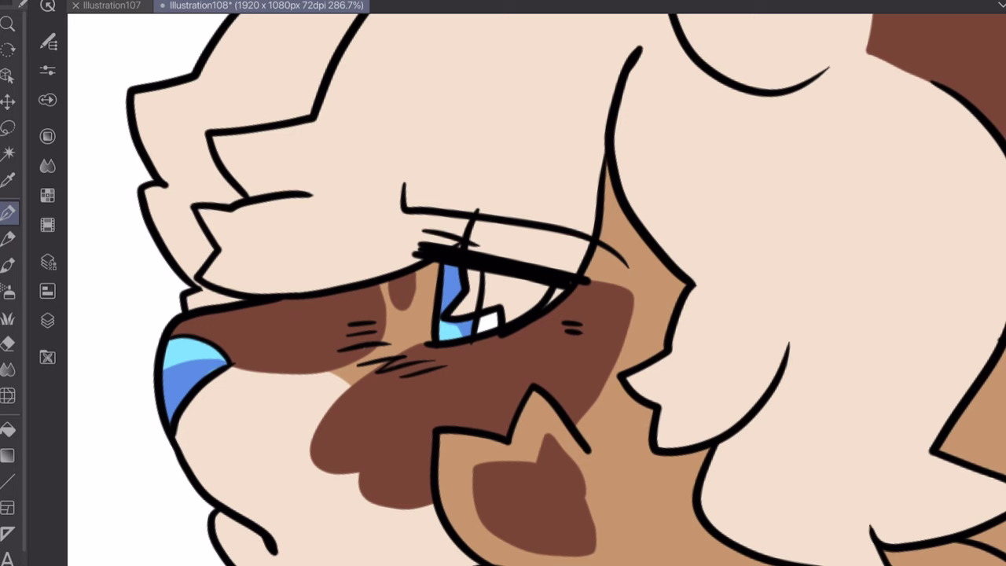
- Shade the left edge of the light blue inner ear patch with the same medium blue
{"action": "scroll", "coordinate": [502, 283], "scroll_direction": "down", "scroll_amount": 3}
{"action": "scroll", "coordinate": [503, 283], "scroll_direction": "up", "scroll_amount": 4}
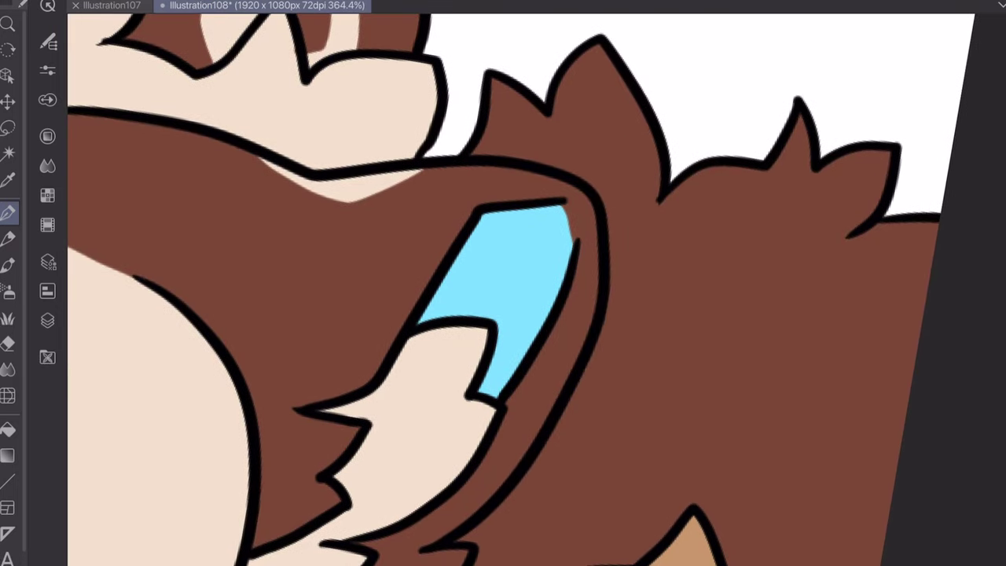
{"action": "mouse_move", "coordinate": [525, 210]}
{"action": "left_mouse_down"}
{"action": "mouse_move", "coordinate": [487, 253]}
{"action": "mouse_move", "coordinate": [462, 314]}
{"action": "mouse_move", "coordinate": [418, 322]}
{"action": "mouse_move", "coordinate": [487, 215]}
{"action": "mouse_move", "coordinate": [493, 236]}
{"action": "mouse_move", "coordinate": [456, 307]}
{"action": "left_mouse_up"}
{"action": "left_click_drag", "start_coordinate": [497, 229], "coordinate": [438, 311]}
{"action": "mouse_move", "coordinate": [462, 264]}
{"action": "left_mouse_down"}
{"action": "mouse_move", "coordinate": [433, 311]}
{"action": "mouse_move", "coordinate": [455, 310]}
{"action": "left_mouse_up"}
{"action": "scroll", "coordinate": [503, 283], "scroll_direction": "down", "scroll_amount": 3}
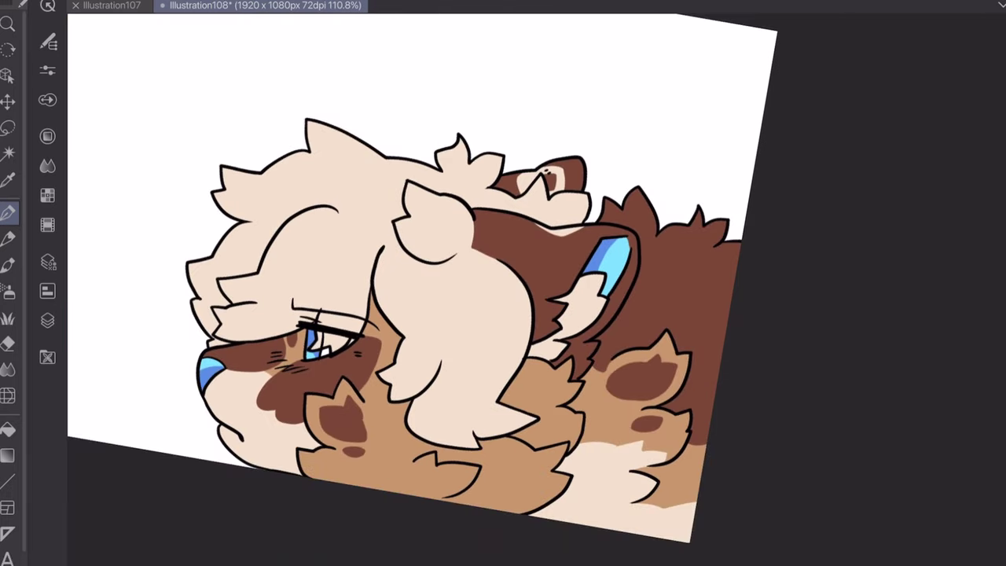
- Shift the drawing colour to a deeper indigo blue and paint the darkest shadows and pupil in the iris
{"action": "scroll", "coordinate": [503, 283], "scroll_direction": "up", "scroll_amount": 4}
{"action": "scroll", "coordinate": [503, 283], "scroll_direction": "up", "scroll_amount": 1}
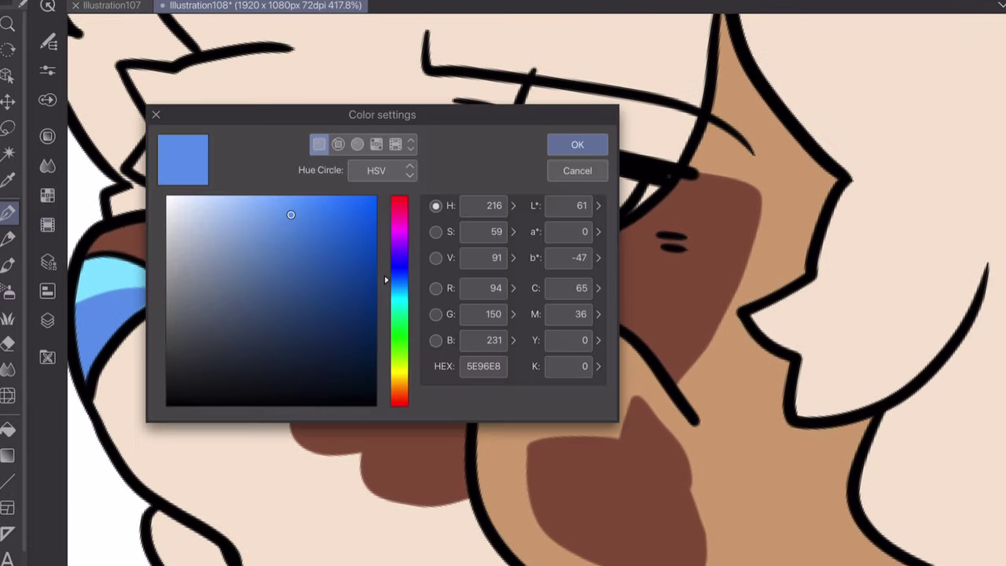
{"action": "left_click_drag", "start_coordinate": [399, 280], "coordinate": [399, 269]}
{"action": "key", "text": "Return"}
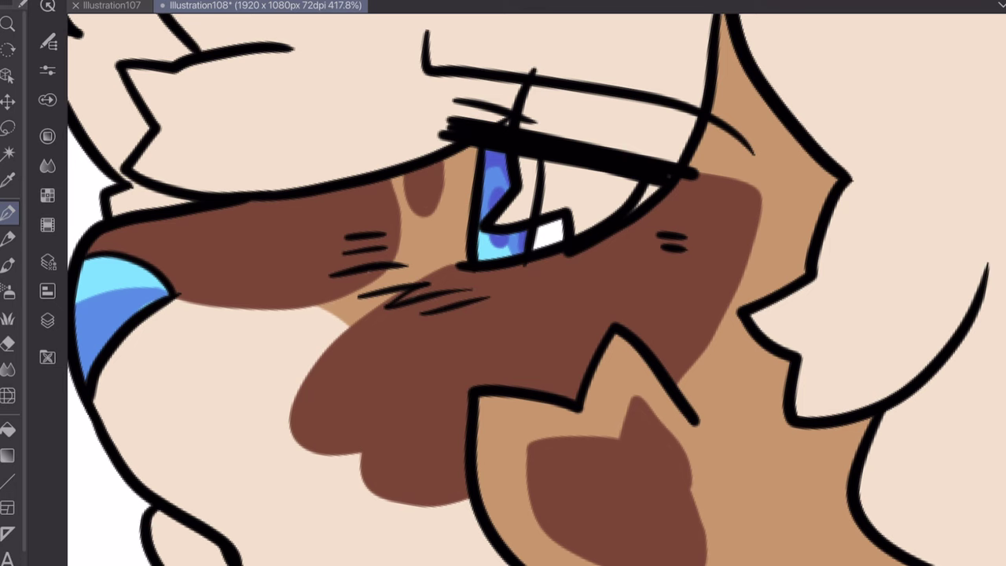
- Set the drawing colour to pale cyan CDFFFD and paint small highlights in the iris
{"action": "left_click", "coordinate": [386, 302]}
{"action": "left_click", "coordinate": [208, 195]}
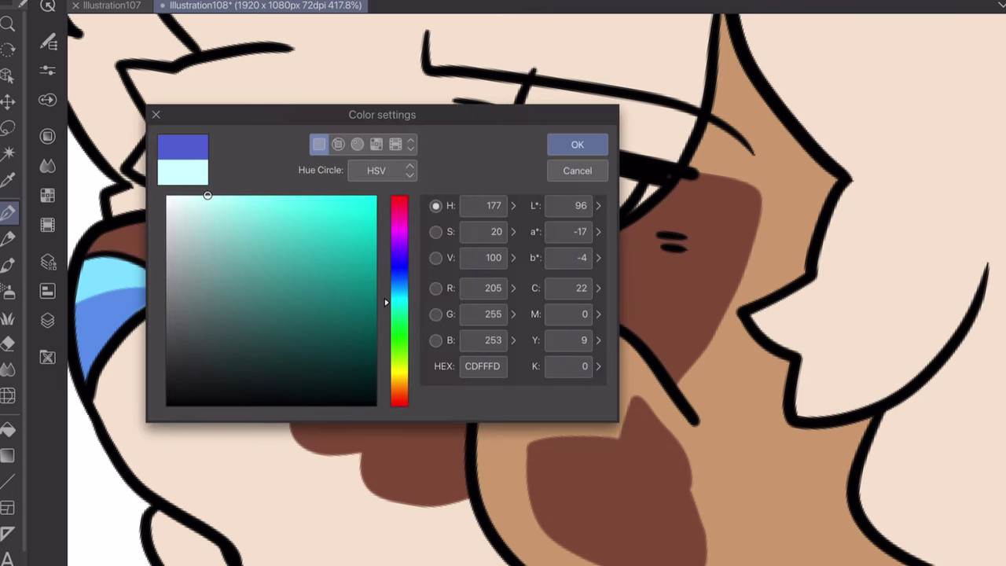
{"action": "key", "text": "Return"}
{"action": "mouse_move", "coordinate": [486, 200]}
{"action": "left_mouse_down"}
{"action": "mouse_move", "coordinate": [482, 250]}
{"action": "mouse_move", "coordinate": [518, 240]}
{"action": "left_mouse_up"}
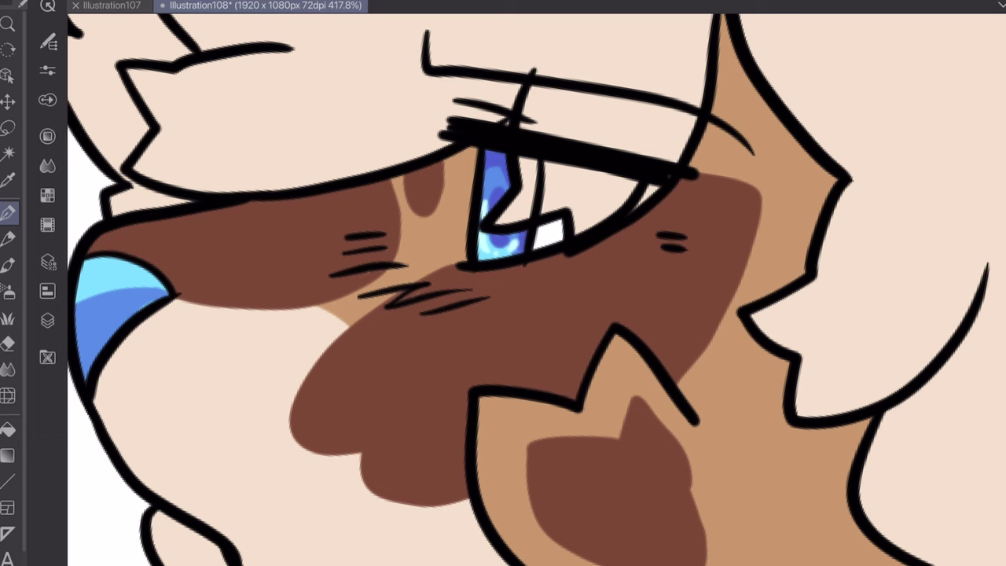
- Paint a curved pale cyan highlight along the front edge of the nose, redoing the first stroke, and reset the canvas rotation
{"action": "left_click_drag", "start_coordinate": [86, 259], "coordinate": [79, 380]}
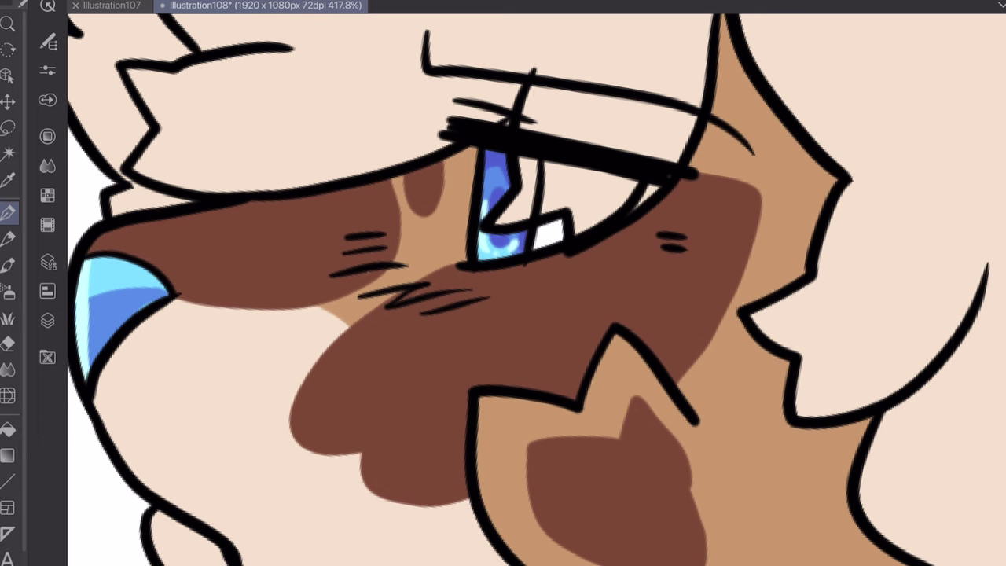
{"action": "scroll", "coordinate": [117, 314], "scroll_direction": "up", "scroll_amount": 3}
{"action": "key", "text": "ctrl+z"}
{"action": "left_click_drag", "start_coordinate": [217, 224], "coordinate": [220, 402]}
{"action": "scroll", "coordinate": [534, 290], "scroll_direction": "down", "scroll_amount": 5}
{"action": "scroll", "coordinate": [534, 290], "scroll_direction": "up", "scroll_amount": 6}
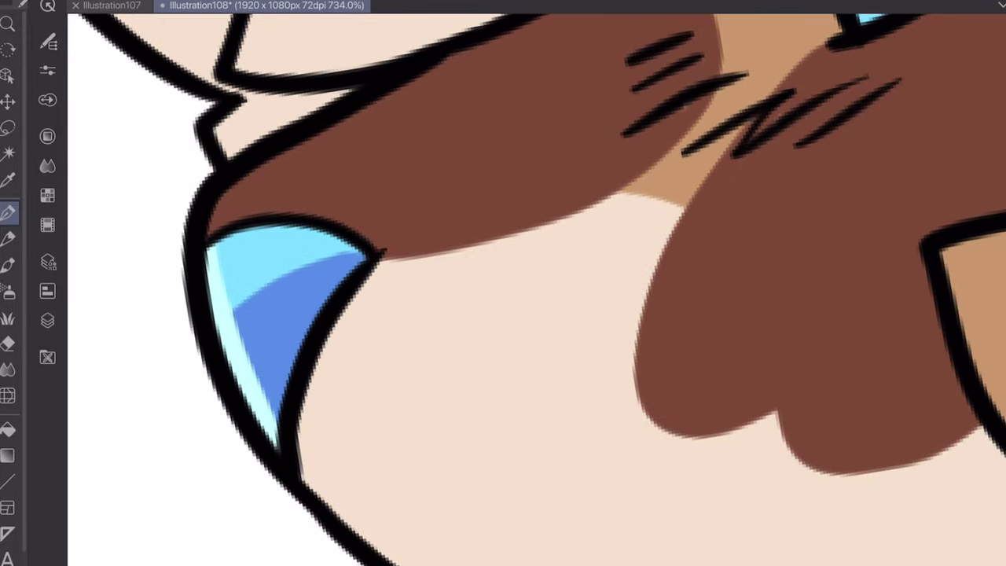
{"action": "scroll", "coordinate": [503, 291], "scroll_direction": "down", "scroll_amount": 10}
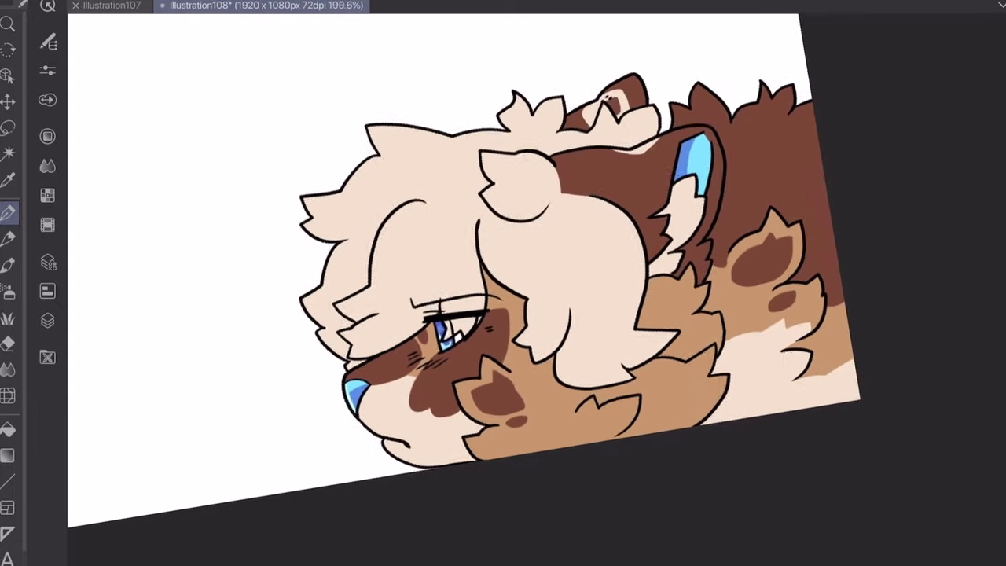
{"action": "key", "text": "@"}
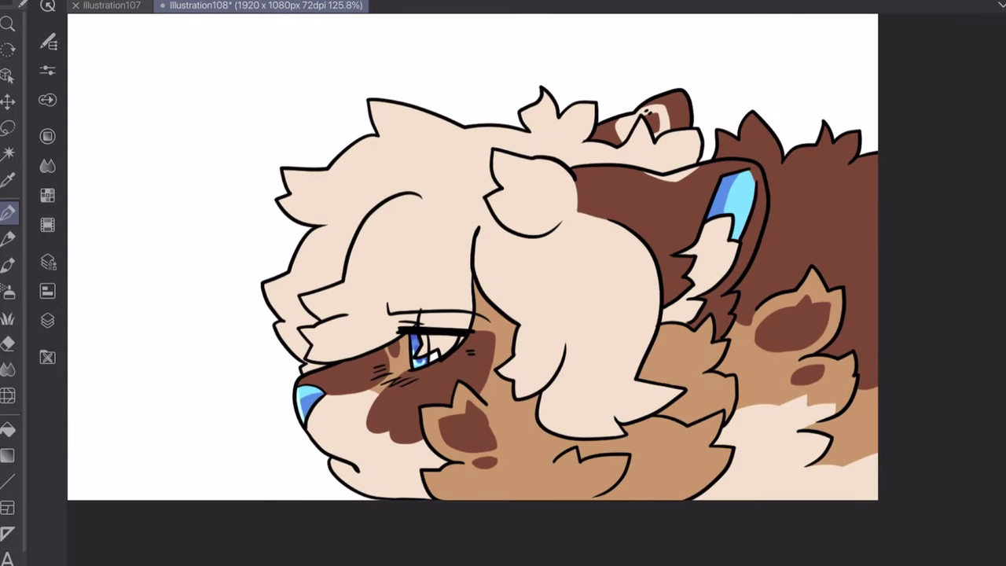
- Set the drawing colour to pale blue B8CEEF and paint it in the small highlight shape in the eye
{"action": "scroll", "coordinate": [445, 363], "scroll_direction": "up", "scroll_amount": 4}
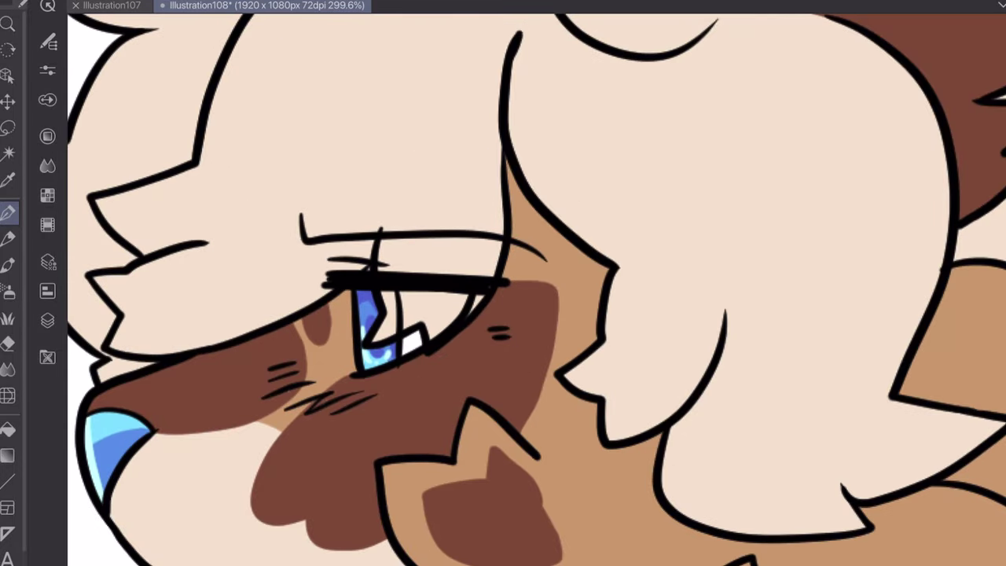
{"action": "left_click", "coordinate": [215, 207]}
{"action": "key", "text": "Return"}
{"action": "left_click_drag", "start_coordinate": [404, 341], "coordinate": [419, 333]}
{"action": "scroll", "coordinate": [503, 283], "scroll_direction": "down", "scroll_amount": 5}
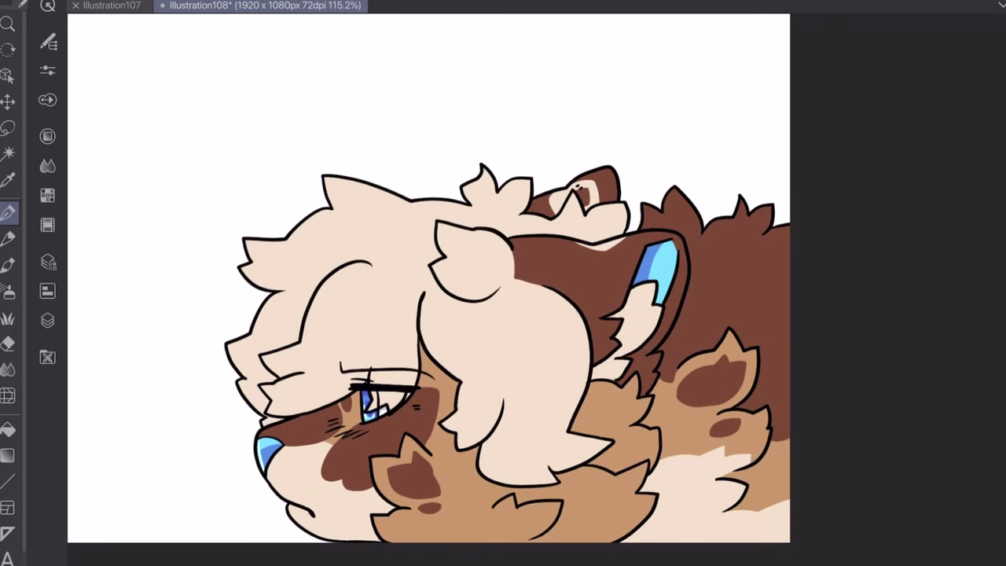
- Merge the brown, tan and blue colour layers down into the cream base layer, Layer 6
{"action": "left_click", "coordinate": [47, 320]}
{"action": "left_click", "coordinate": [208, 16]}
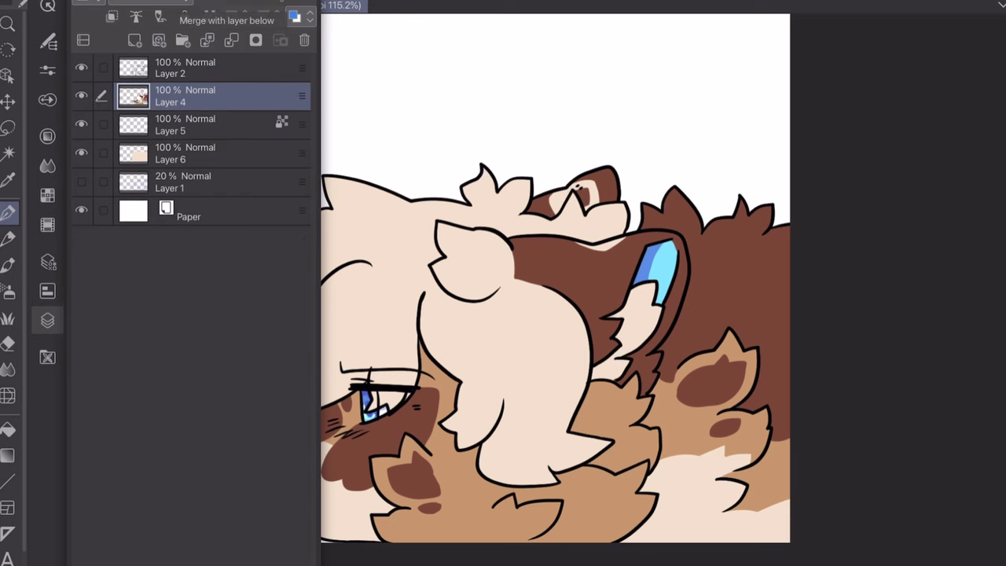
{"action": "left_click", "coordinate": [208, 16]}
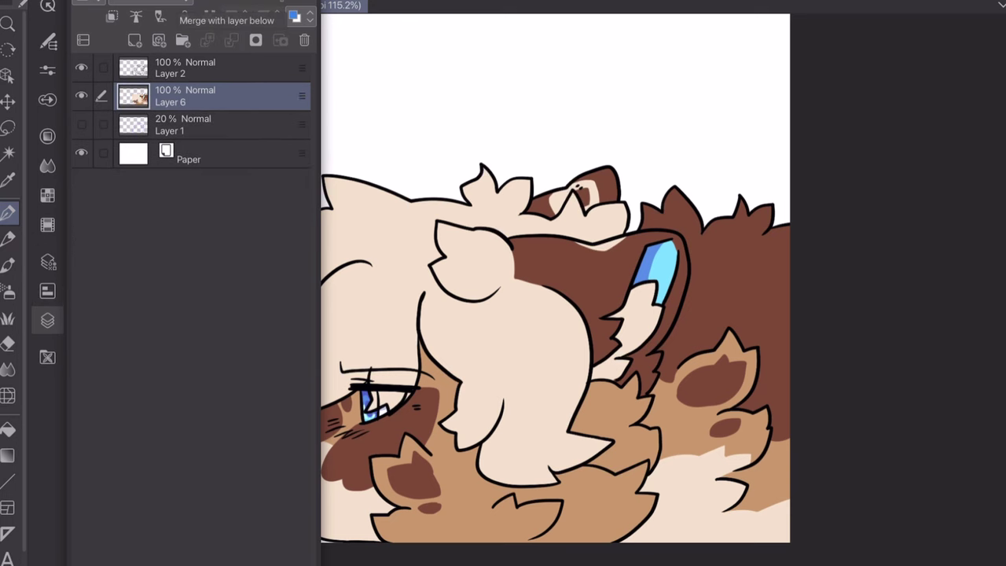
- Add a raster layer with the base colours hidden and fill the far ear with blue 729AD5 using the Refer other layers fill
{"action": "left_click", "coordinate": [135, 40]}
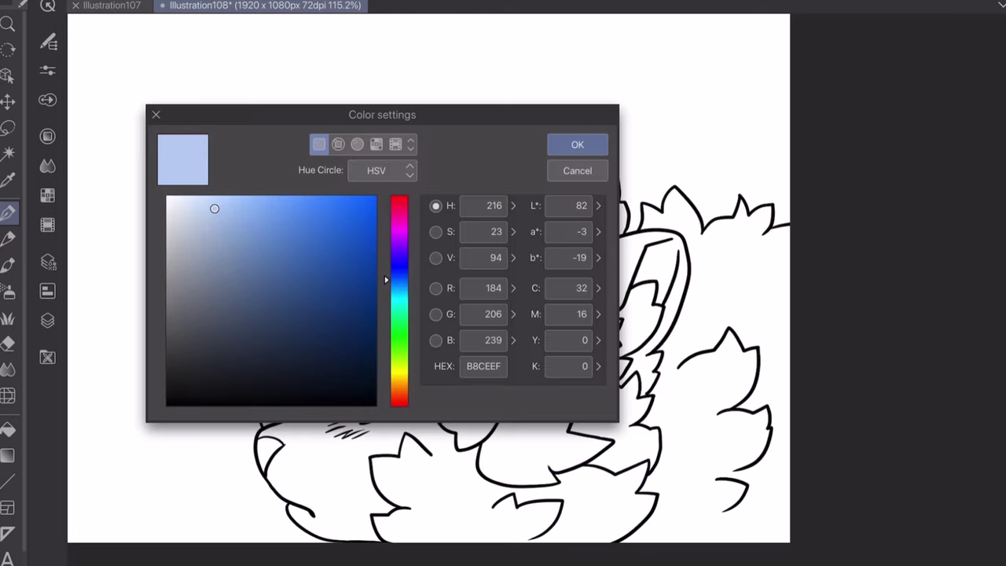
{"action": "left_click", "coordinate": [262, 227]}
{"action": "key", "text": "g"}
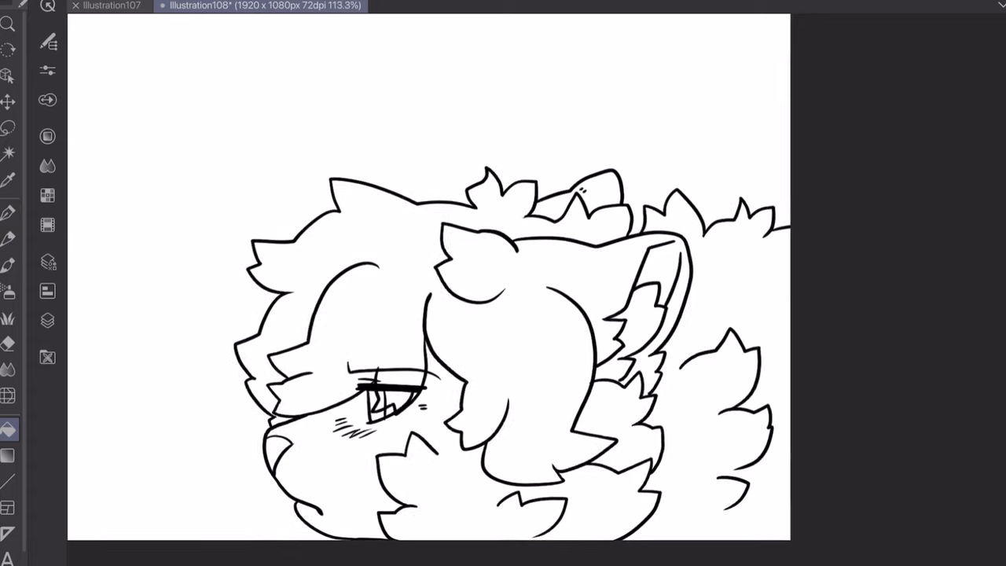
{"action": "key", "text": "alt+BackSpace"}
{"action": "key", "text": "ctrl+z"}
{"action": "left_click", "coordinate": [8, 429]}
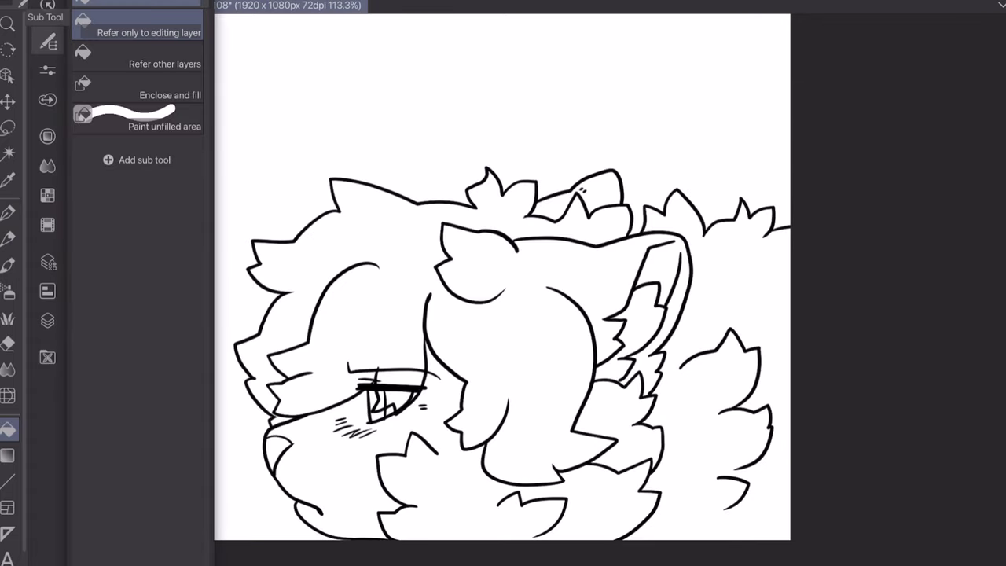
{"action": "left_click", "coordinate": [118, 62]}
{"action": "left_click", "coordinate": [580, 192]}
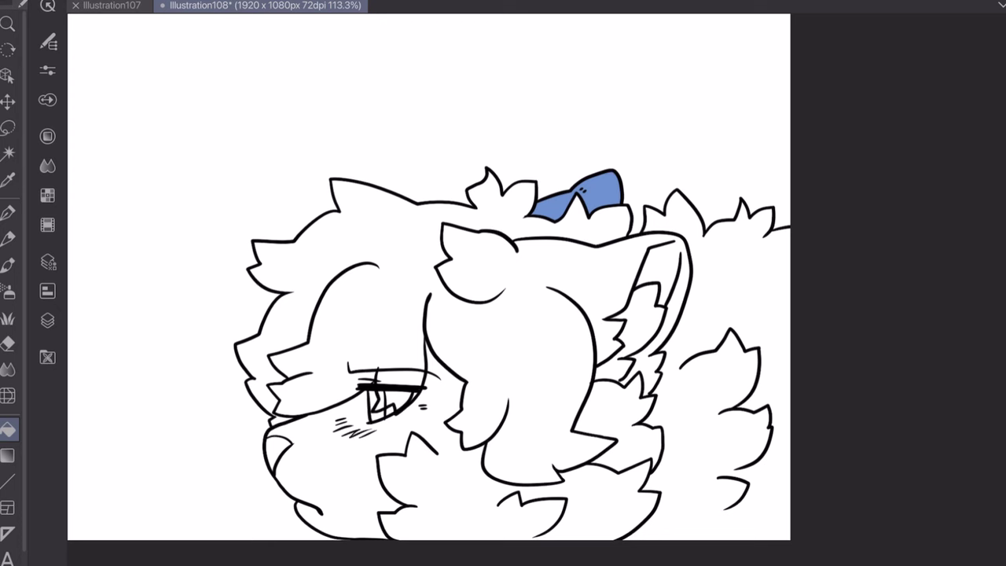
- Show the base colour layer again and set the ear shading layer to Multiply at 41% opacity
{"action": "left_click", "coordinate": [47, 319]}
{"action": "left_click", "coordinate": [82, 124]}
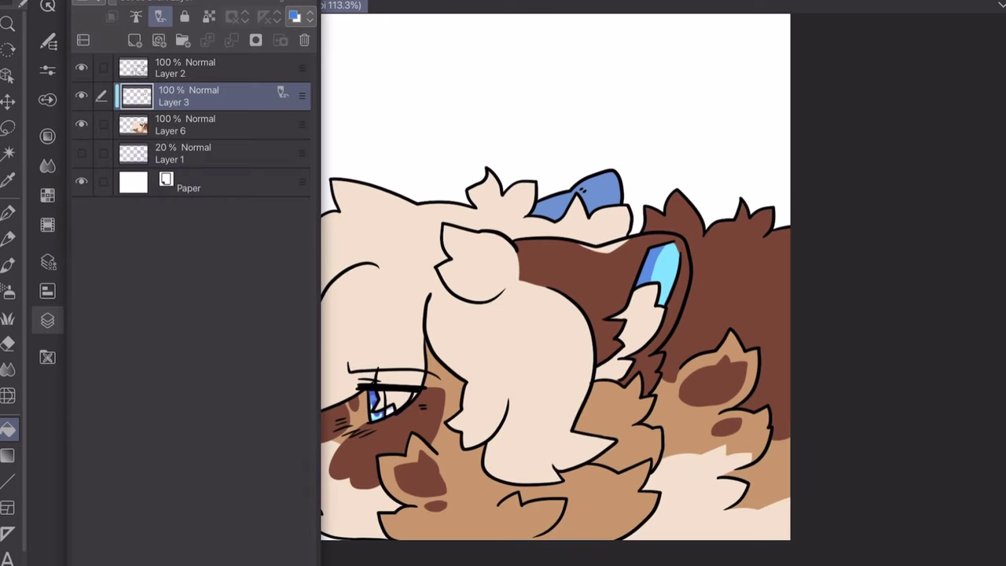
{"action": "left_click", "coordinate": [157, 3]}
{"action": "left_click", "coordinate": [137, 42]}
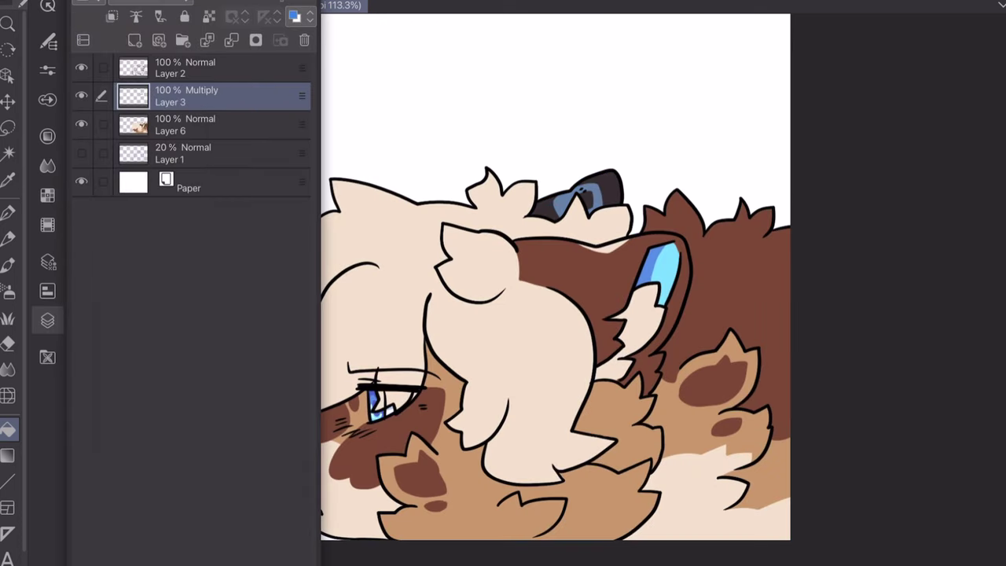
{"action": "left_click_drag", "start_coordinate": [205, 2], "coordinate": [157, 1]}
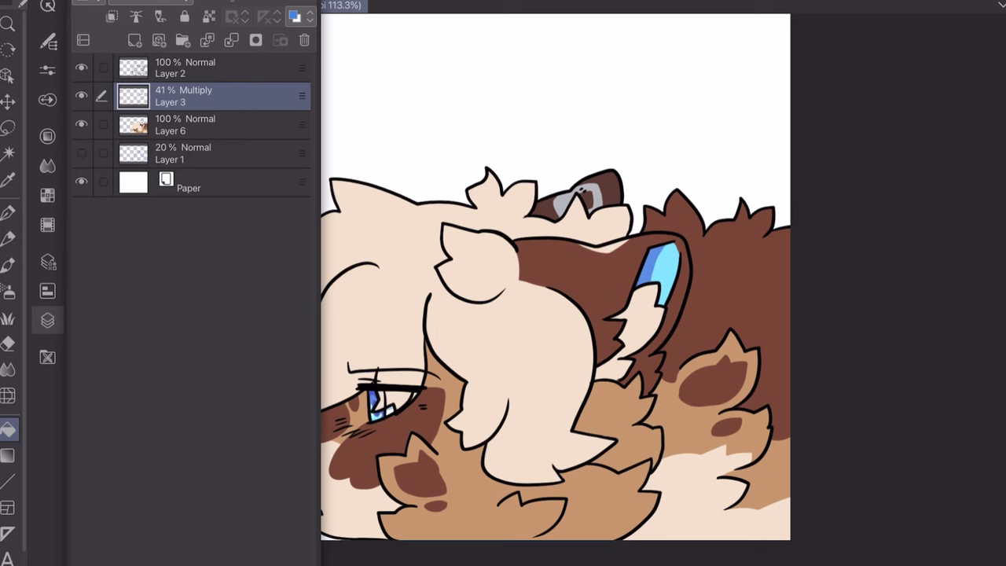
- On the base colour layer, Layer 6, paint white dashes and zigzag highlight strokes in an arc across the cream hair
{"action": "left_click", "coordinate": [185, 124]}
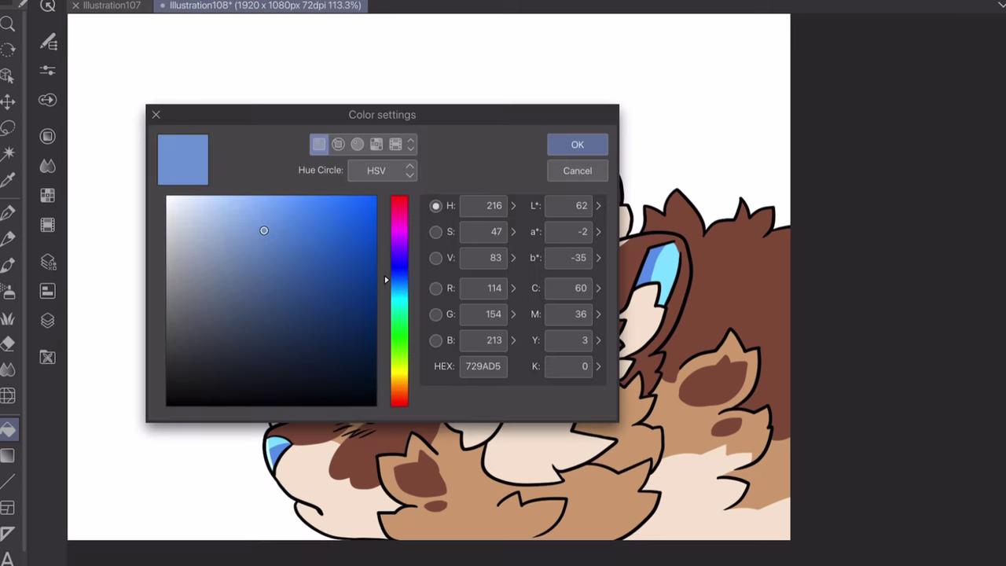
{"action": "left_click", "coordinate": [166, 195]}
{"action": "key", "text": "p"}
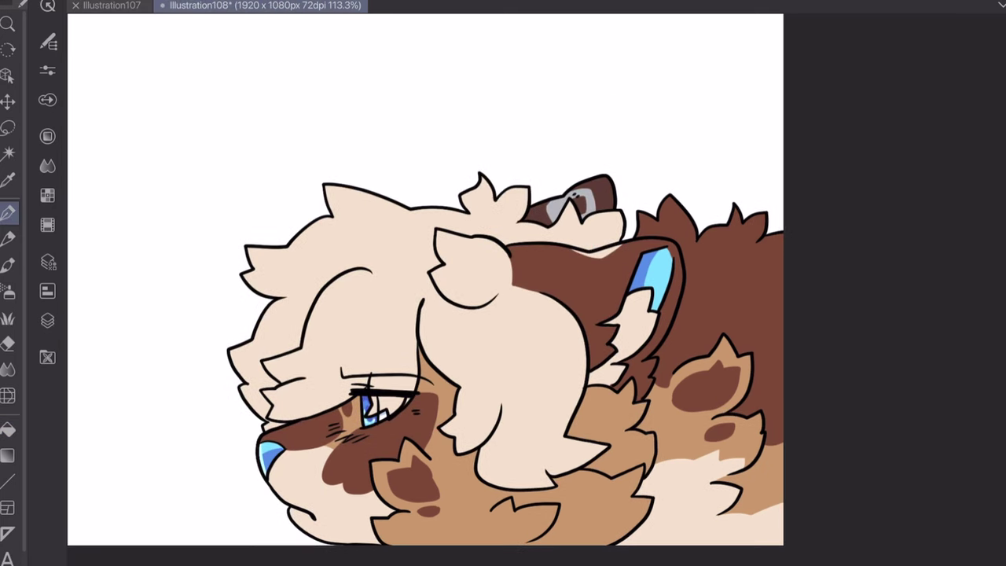
{"action": "scroll", "coordinate": [314, 212], "scroll_direction": "up", "scroll_amount": 3}
{"action": "left_click_drag", "start_coordinate": [298, 254], "coordinate": [320, 243]}
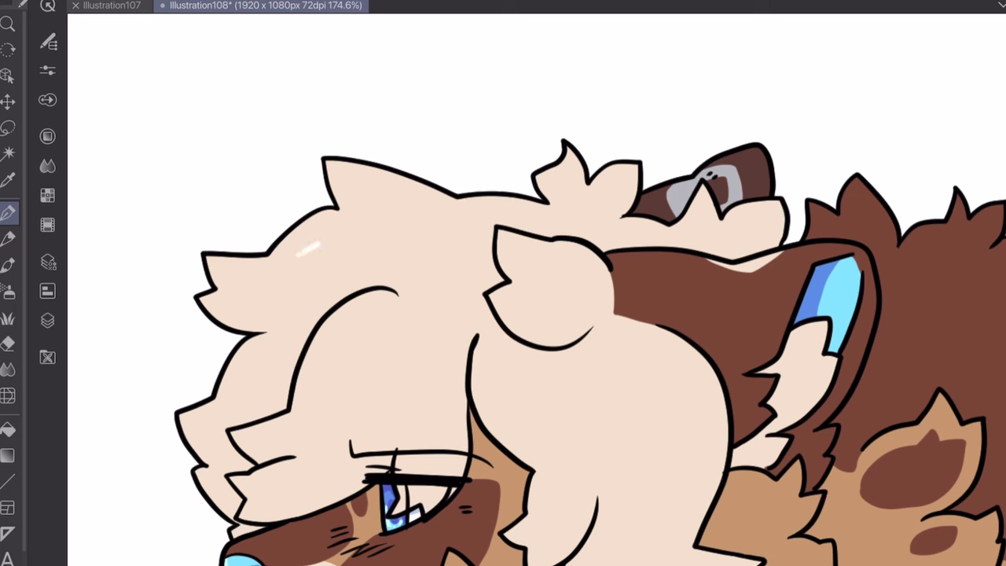
{"action": "mouse_move", "coordinate": [291, 273]}
{"action": "left_mouse_down"}
{"action": "mouse_move", "coordinate": [349, 248]}
{"action": "mouse_move", "coordinate": [352, 279]}
{"action": "left_mouse_up"}
{"action": "mouse_move", "coordinate": [329, 342]}
{"action": "left_mouse_down"}
{"action": "mouse_move", "coordinate": [365, 316]}
{"action": "mouse_move", "coordinate": [346, 345]}
{"action": "mouse_move", "coordinate": [366, 337]}
{"action": "mouse_move", "coordinate": [361, 351]}
{"action": "mouse_move", "coordinate": [394, 363]}
{"action": "left_mouse_up"}
{"action": "left_click_drag", "start_coordinate": [411, 352], "coordinate": [426, 392]}
{"action": "mouse_move", "coordinate": [446, 349]}
{"action": "left_mouse_down"}
{"action": "mouse_move", "coordinate": [443, 389]}
{"action": "mouse_move", "coordinate": [489, 397]}
{"action": "left_mouse_up"}
{"action": "left_click_drag", "start_coordinate": [488, 361], "coordinate": [493, 397]}
{"action": "mouse_move", "coordinate": [497, 367]}
{"action": "left_mouse_down"}
{"action": "mouse_move", "coordinate": [503, 393]}
{"action": "mouse_move", "coordinate": [521, 385]}
{"action": "mouse_move", "coordinate": [558, 407]}
{"action": "left_mouse_up"}
{"action": "mouse_move", "coordinate": [569, 366]}
{"action": "left_mouse_down"}
{"action": "mouse_move", "coordinate": [591, 404]}
{"action": "mouse_move", "coordinate": [617, 390]}
{"action": "left_mouse_up"}
{"action": "mouse_move", "coordinate": [624, 358]}
{"action": "left_mouse_down"}
{"action": "mouse_move", "coordinate": [640, 371]}
{"action": "mouse_move", "coordinate": [658, 363]}
{"action": "left_mouse_up"}
{"action": "scroll", "coordinate": [503, 314], "scroll_direction": "down", "scroll_amount": 3}
{"action": "scroll", "coordinate": [462, 246], "scroll_direction": "down", "scroll_amount": 1}
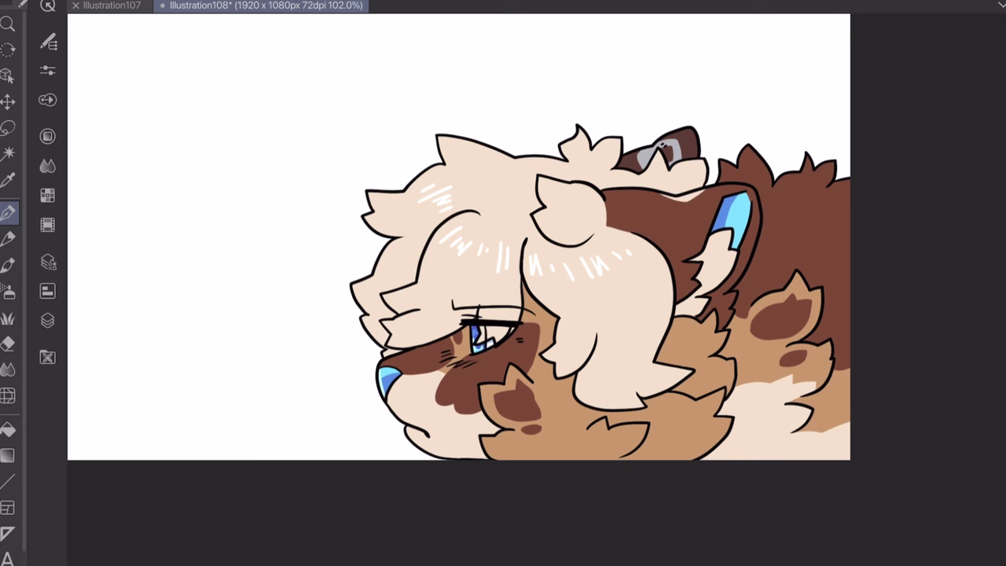
- Make the line art layer, Layer 2, active and lock its transparent pixels
{"action": "left_click", "coordinate": [47, 320]}
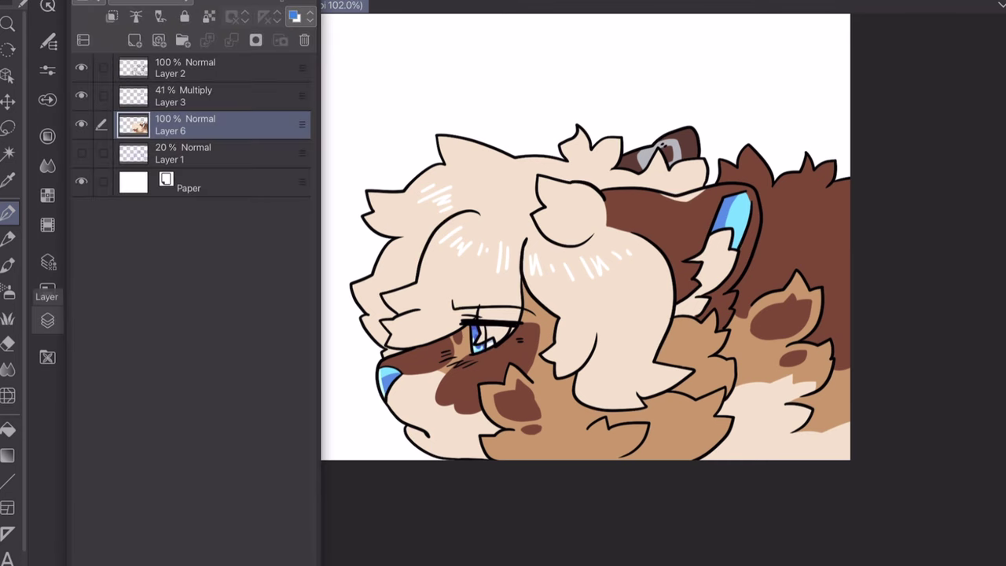
{"action": "left_click", "coordinate": [197, 68]}
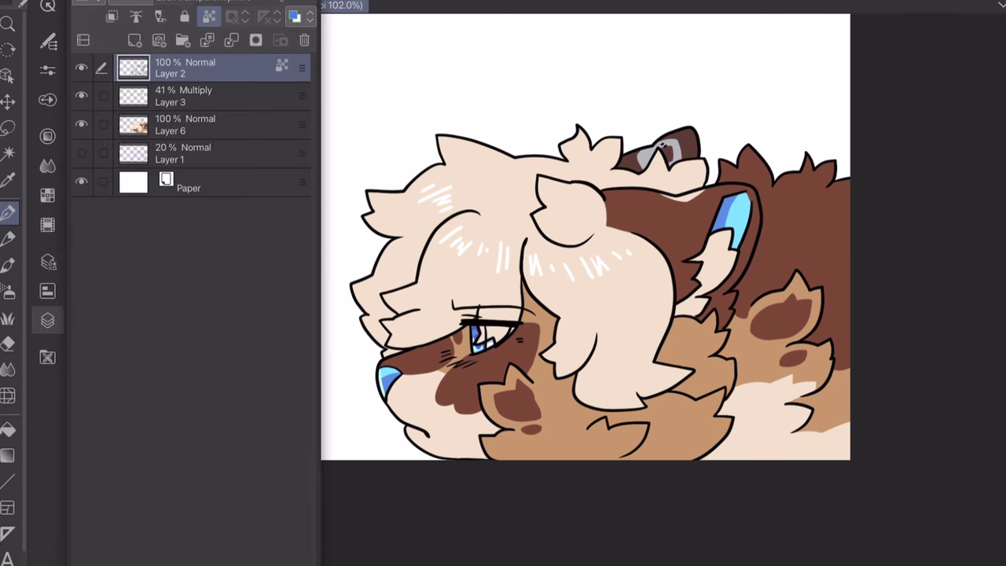
{"action": "left_click", "coordinate": [47, 320]}
- Set the drawing colour to beige DBBFA4 and recolour the outline of the small front hair tuft above the muzzle
{"action": "scroll", "coordinate": [427, 280], "scroll_direction": "up", "scroll_amount": 3}
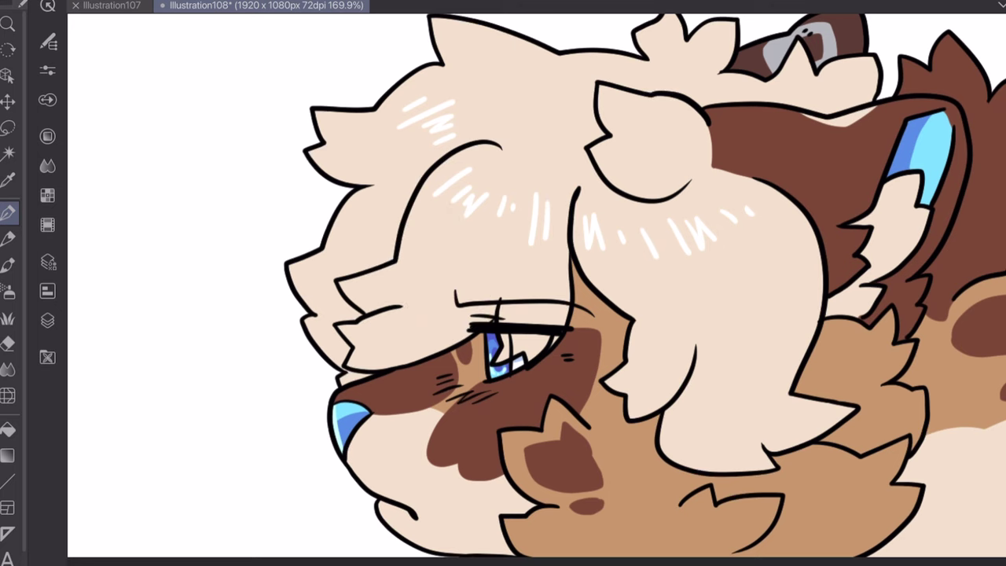
{"action": "left_click_drag", "start_coordinate": [197, 205], "coordinate": [218, 227]}
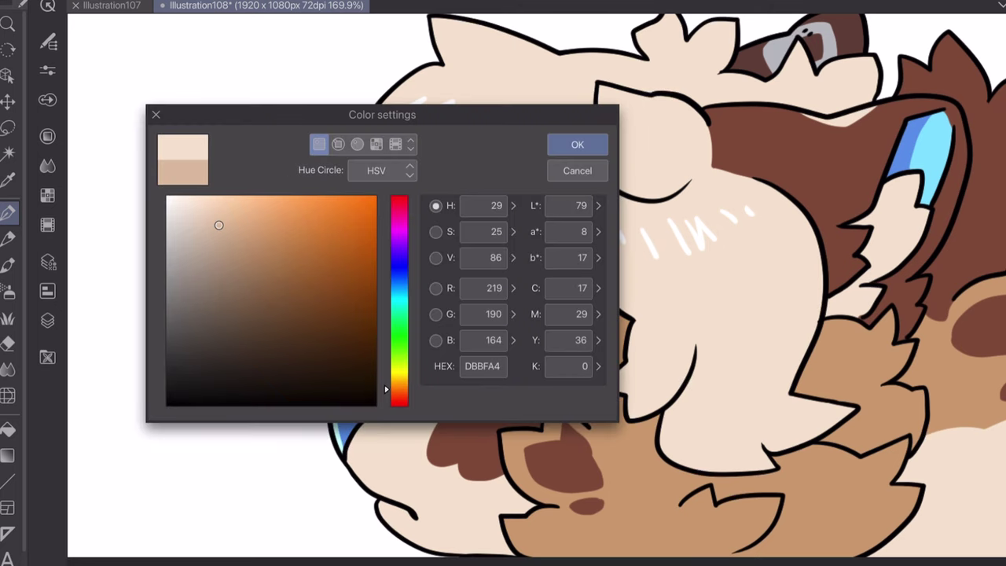
{"action": "left_click", "coordinate": [576, 145]}
{"action": "left_click", "coordinate": [48, 70]}
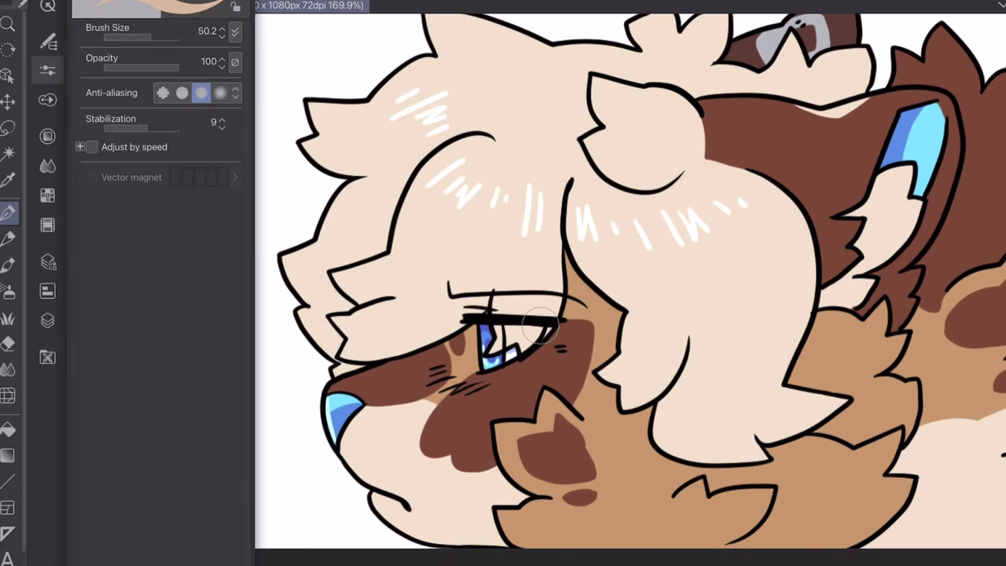
{"action": "left_click", "coordinate": [47, 70]}
{"action": "mouse_move", "coordinate": [335, 349]}
{"action": "left_mouse_down"}
{"action": "mouse_move", "coordinate": [374, 366]}
{"action": "mouse_move", "coordinate": [340, 351]}
{"action": "mouse_move", "coordinate": [344, 340]}
{"action": "left_mouse_up"}
{"action": "left_click", "coordinate": [47, 70]}
{"action": "left_click", "coordinate": [47, 70]}
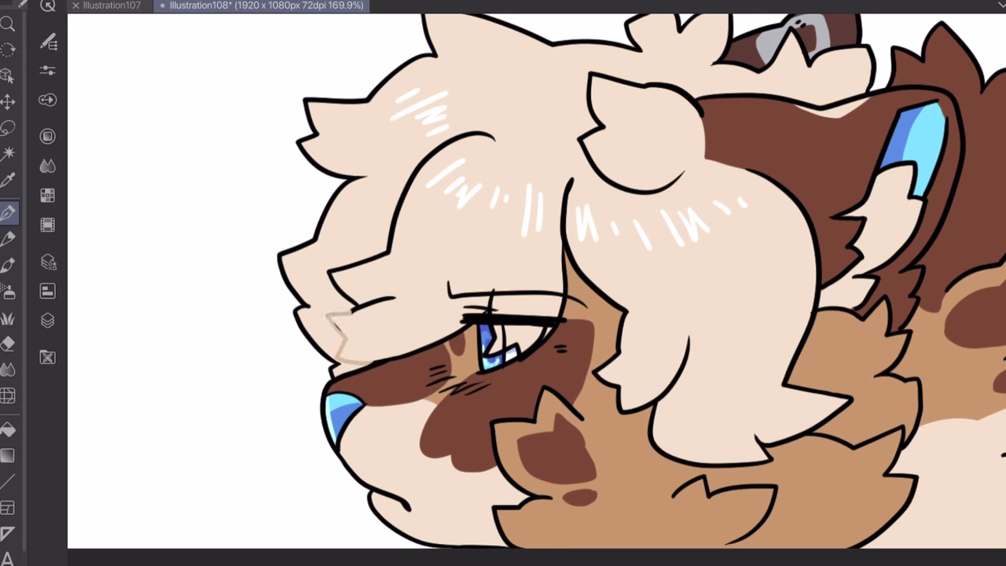